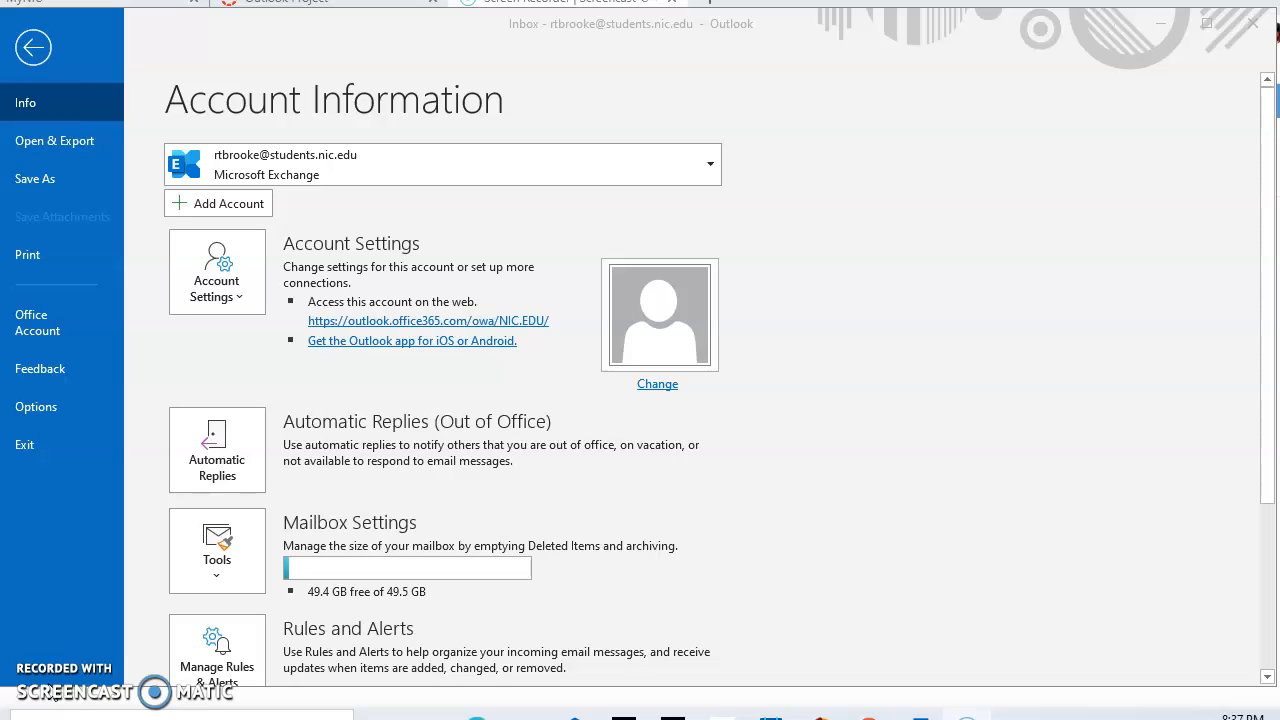
# Look at the automatic reply settings and close them without changes
pyautogui.click(225, 480)
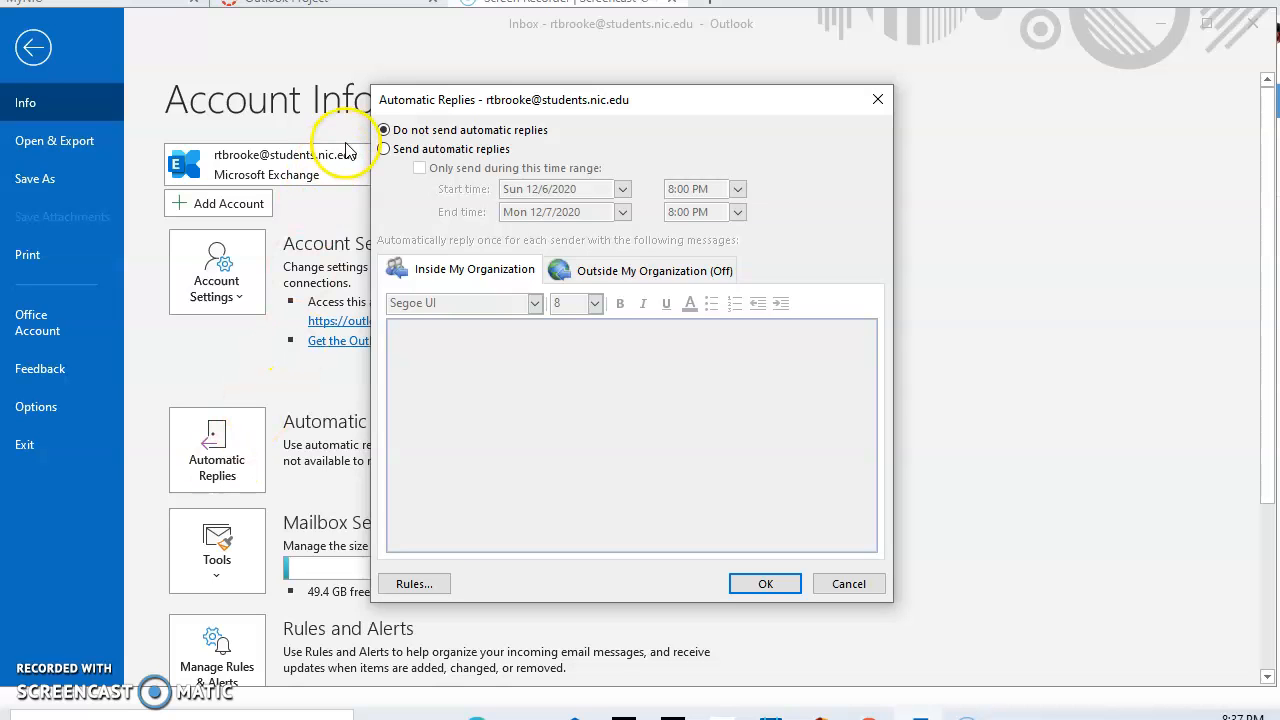
pyautogui.click(878, 100)
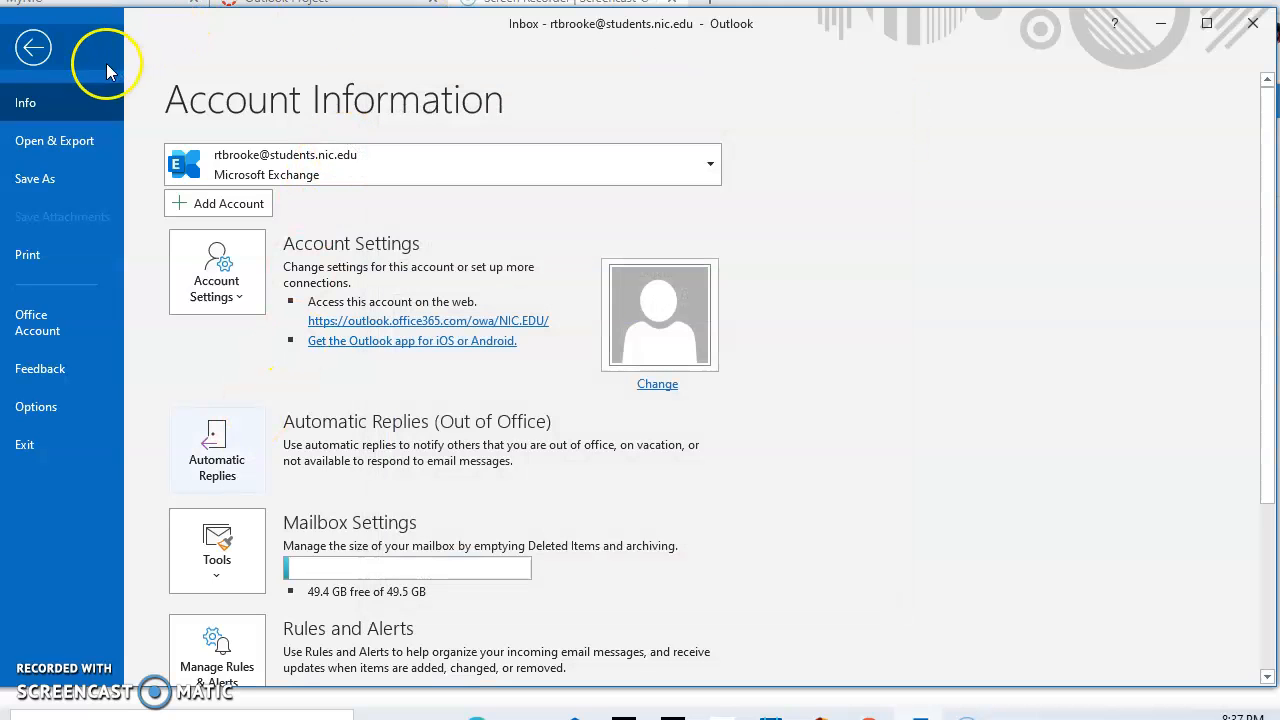
pyautogui.click(34, 47)
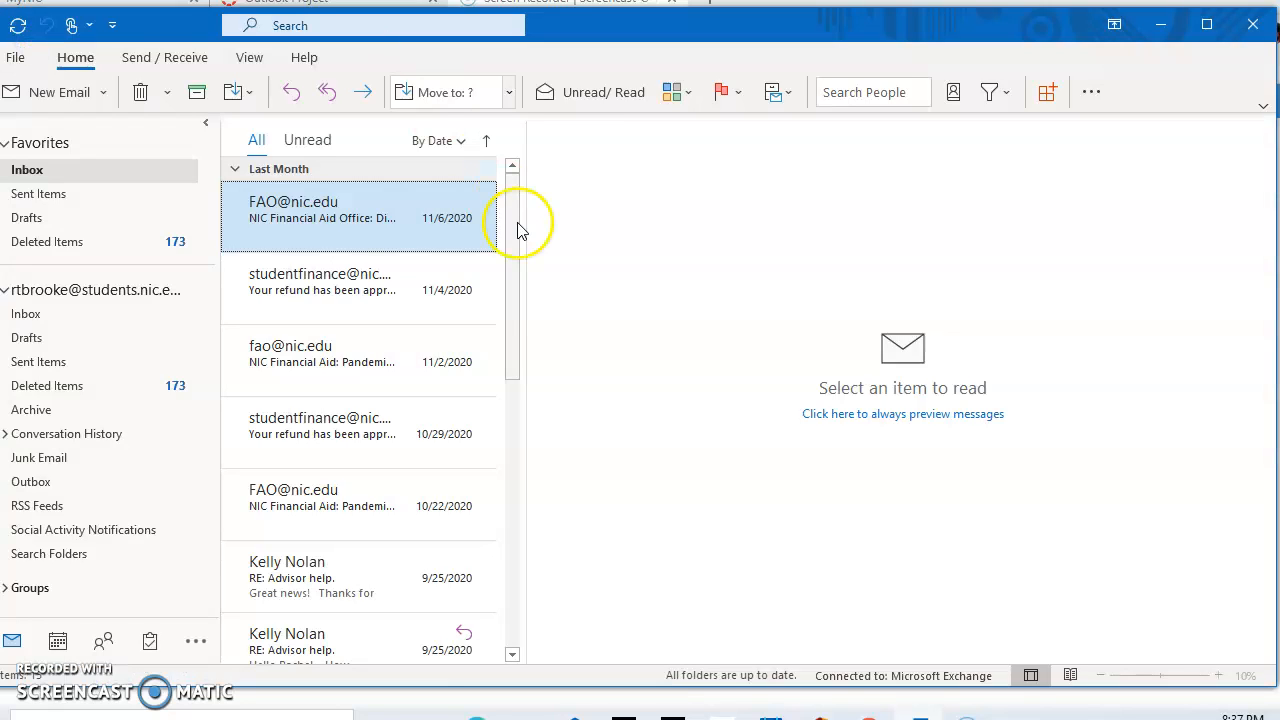
# Draft an out-of-office automatic reply for inside senders, then discard it and return to mail
pyautogui.click(15, 57)
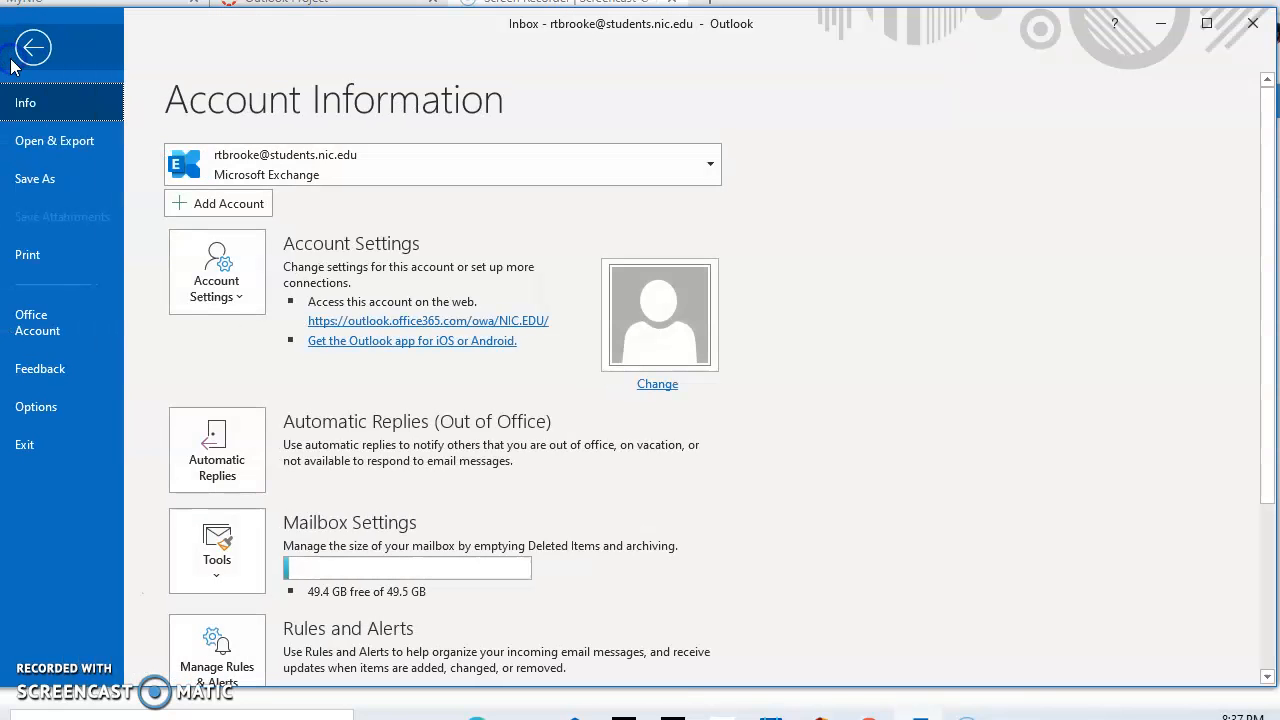
pyautogui.click(246, 480)
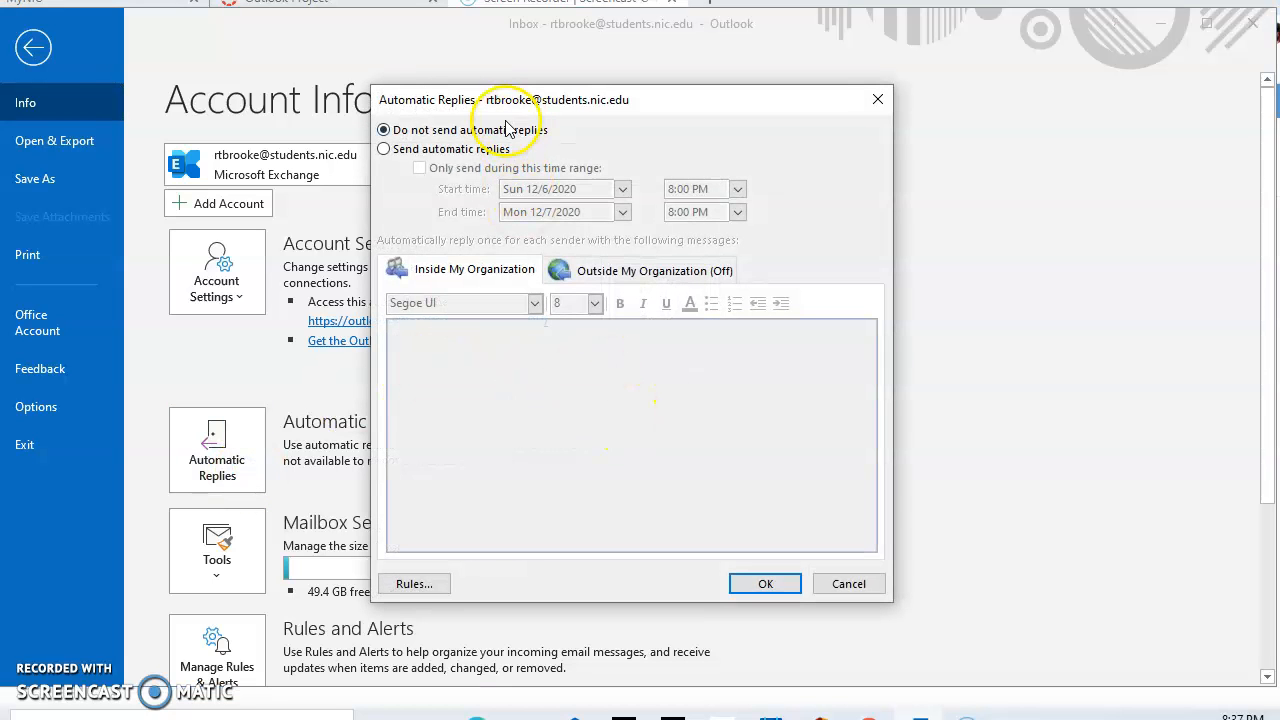
pyautogui.click(451, 150)
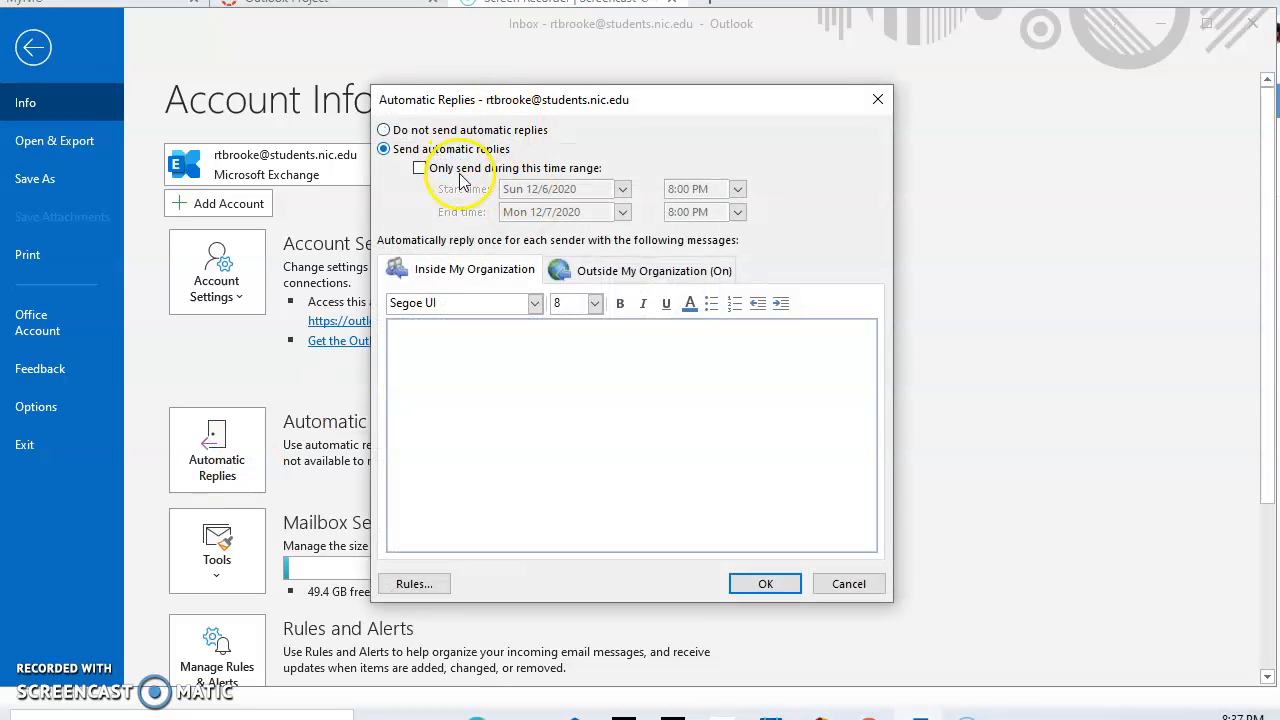
pyautogui.click(624, 272)
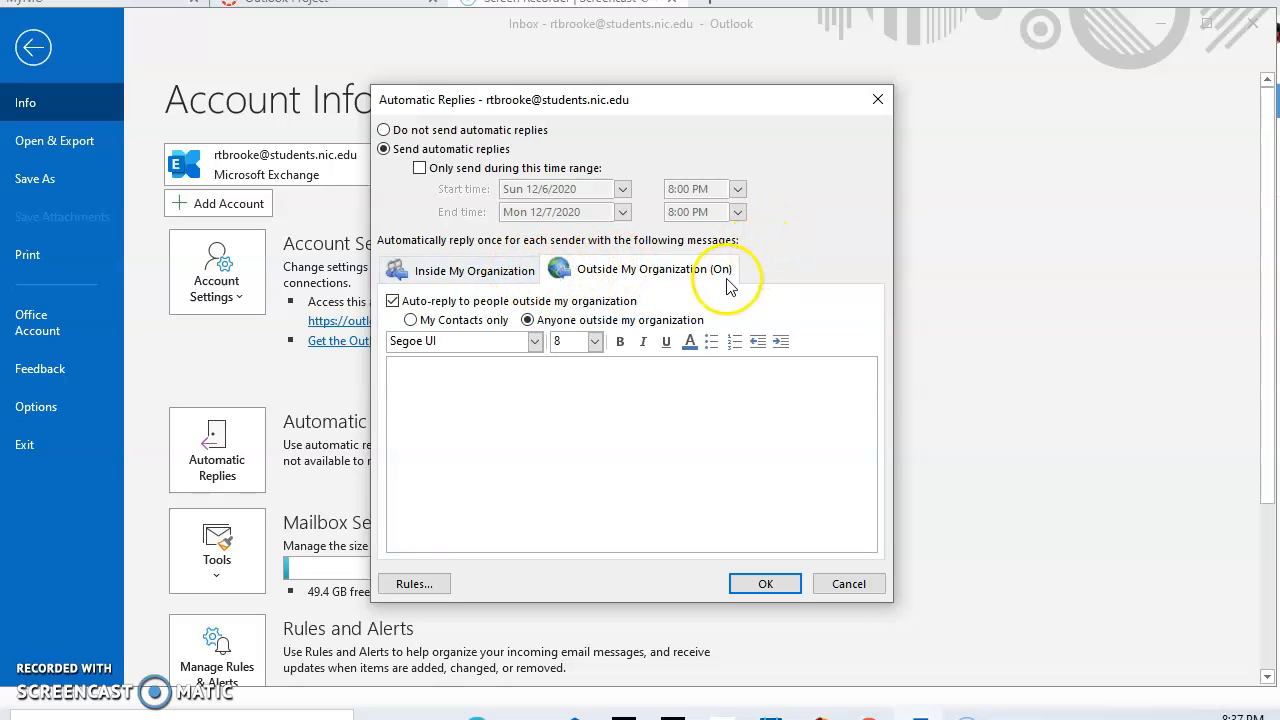
pyautogui.click(470, 272)
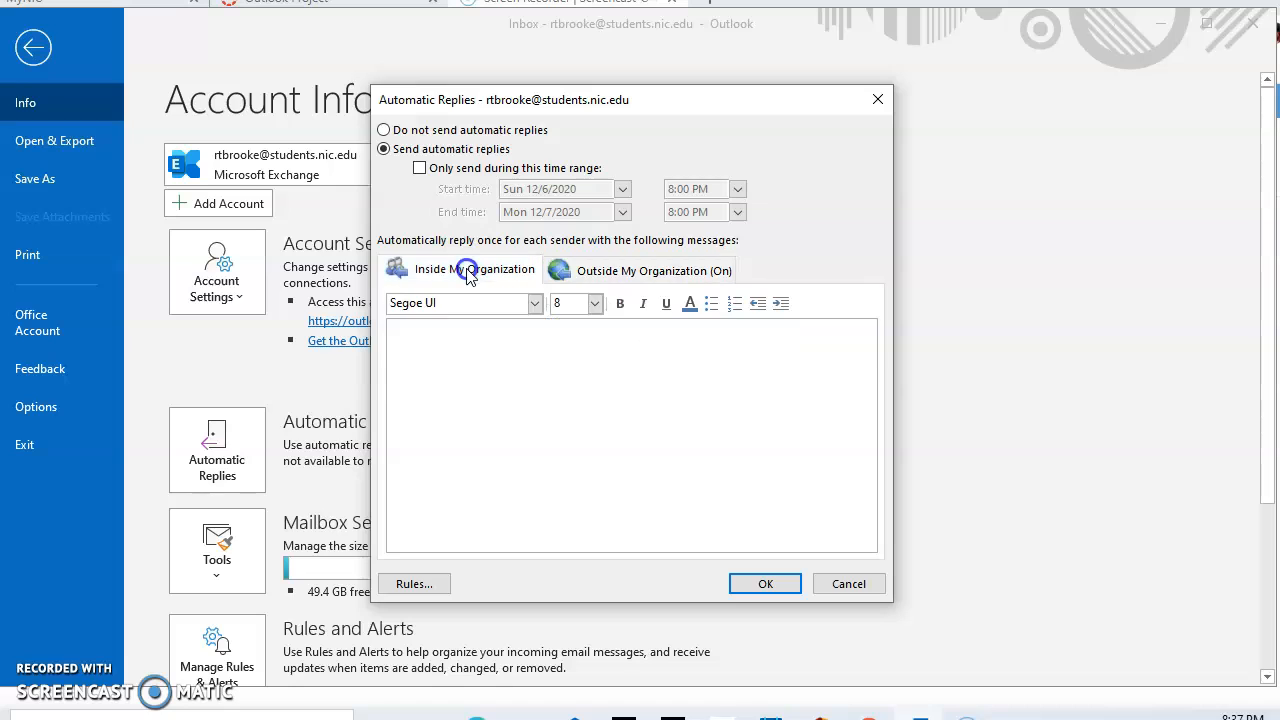
pyautogui.click(438, 380)
pyautogui.write('Hello, I am out of the ')
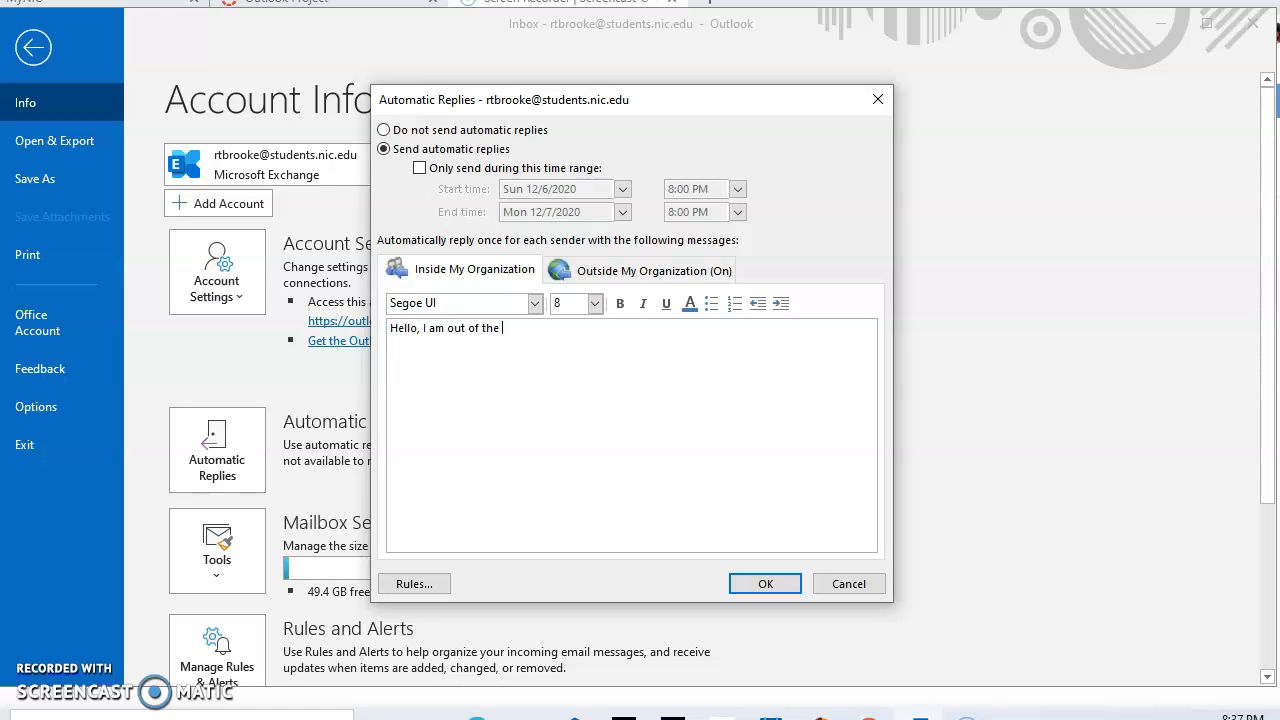
pyautogui.write('office and will respond to you shortly.  ')
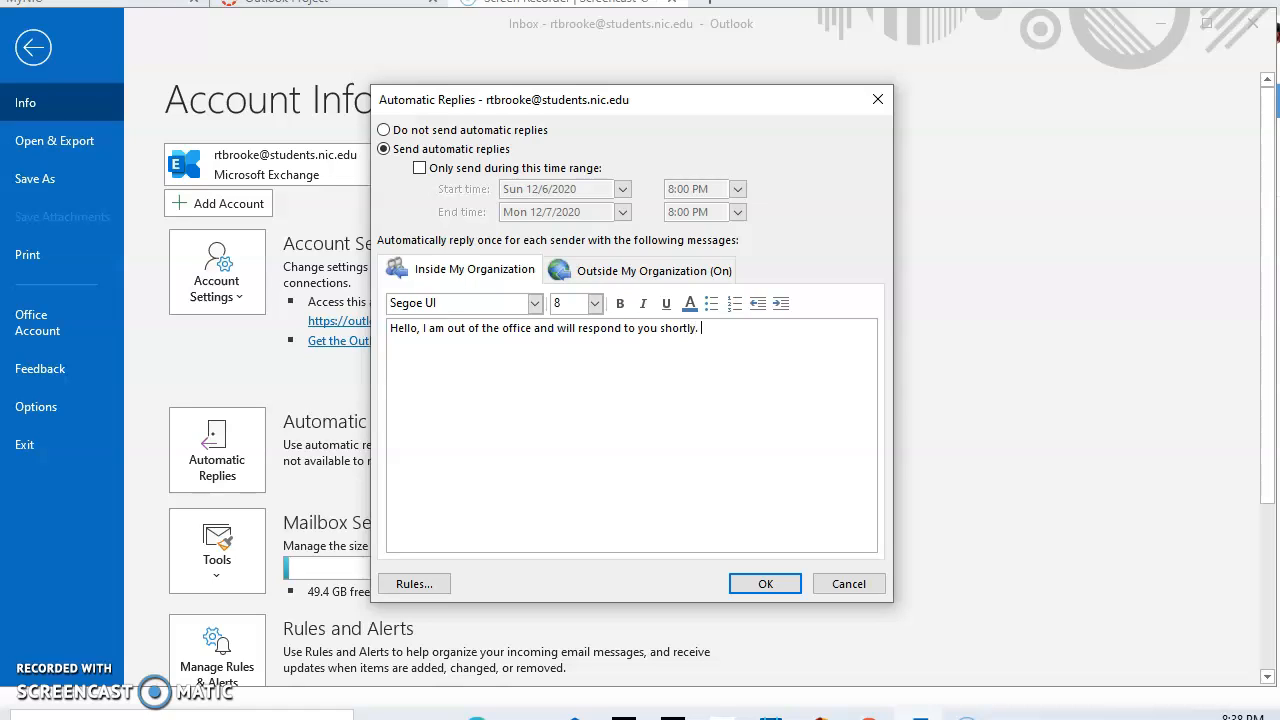
pyautogui.write('Thank you')
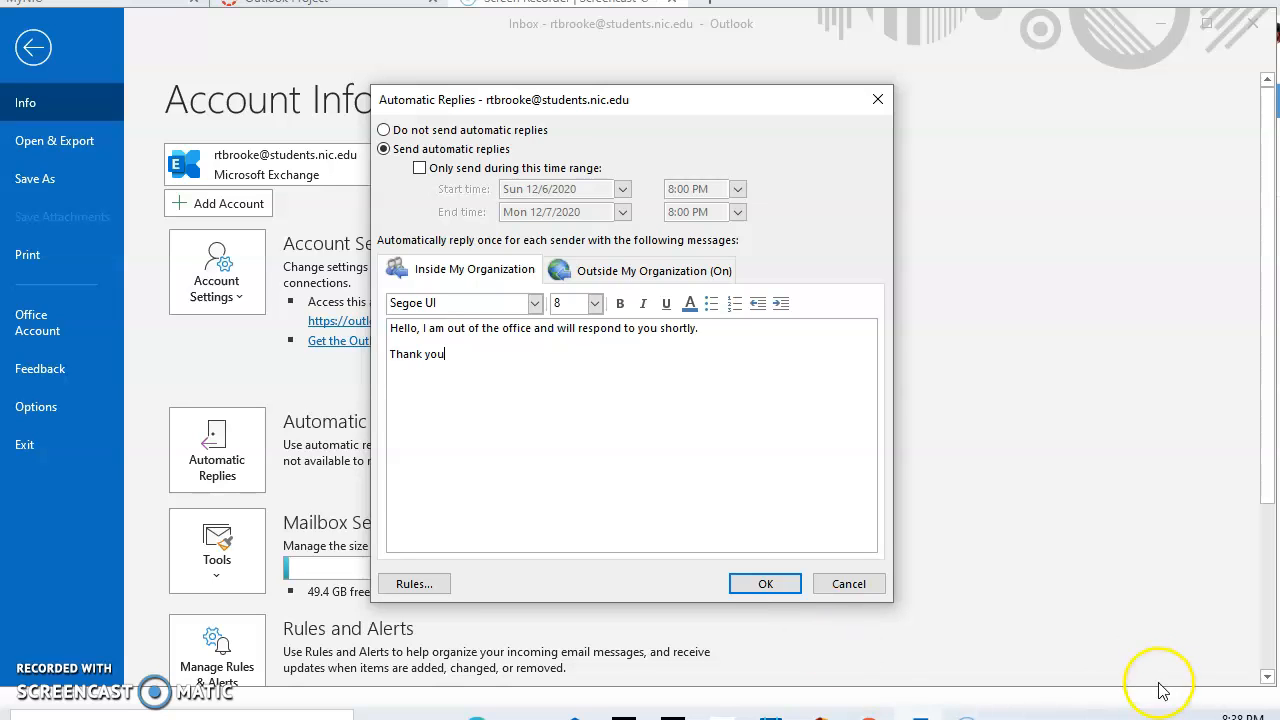
pyautogui.click(860, 585)
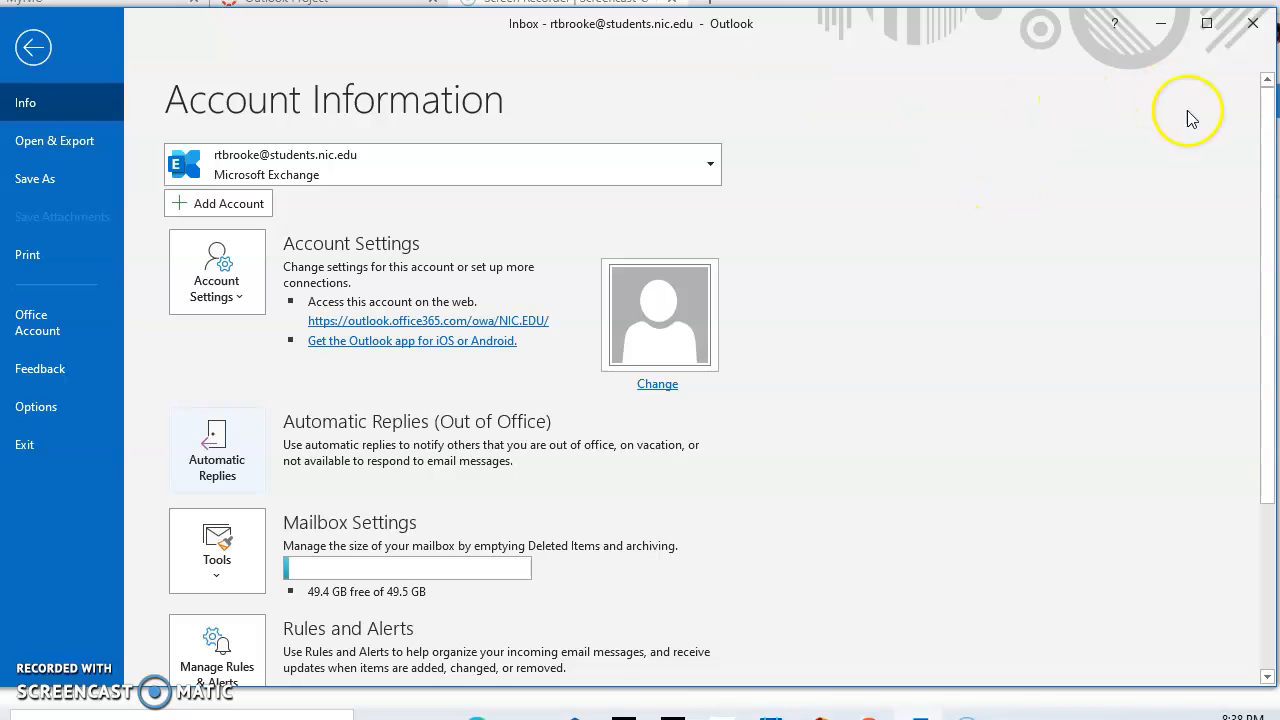
pyautogui.click(41, 58)
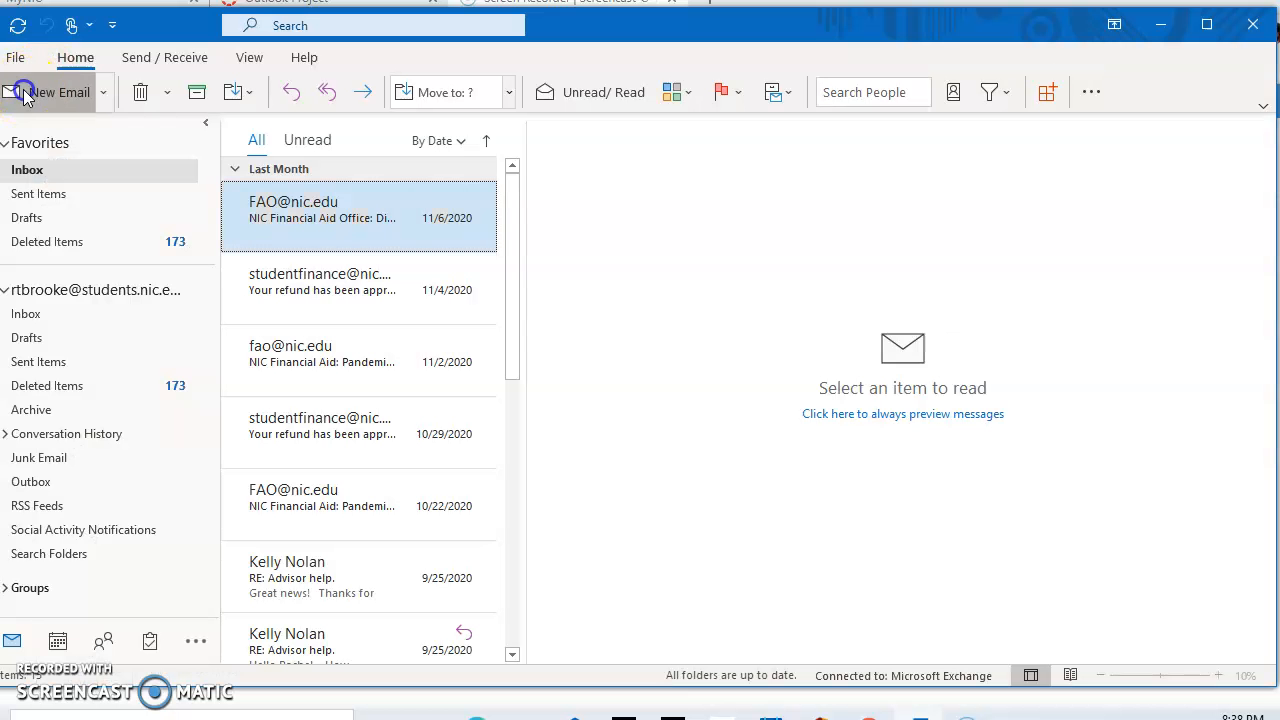
# Start a new email with the subject 'FYI NEW EMAIL SYSTEM'
pyautogui.click(26, 94)
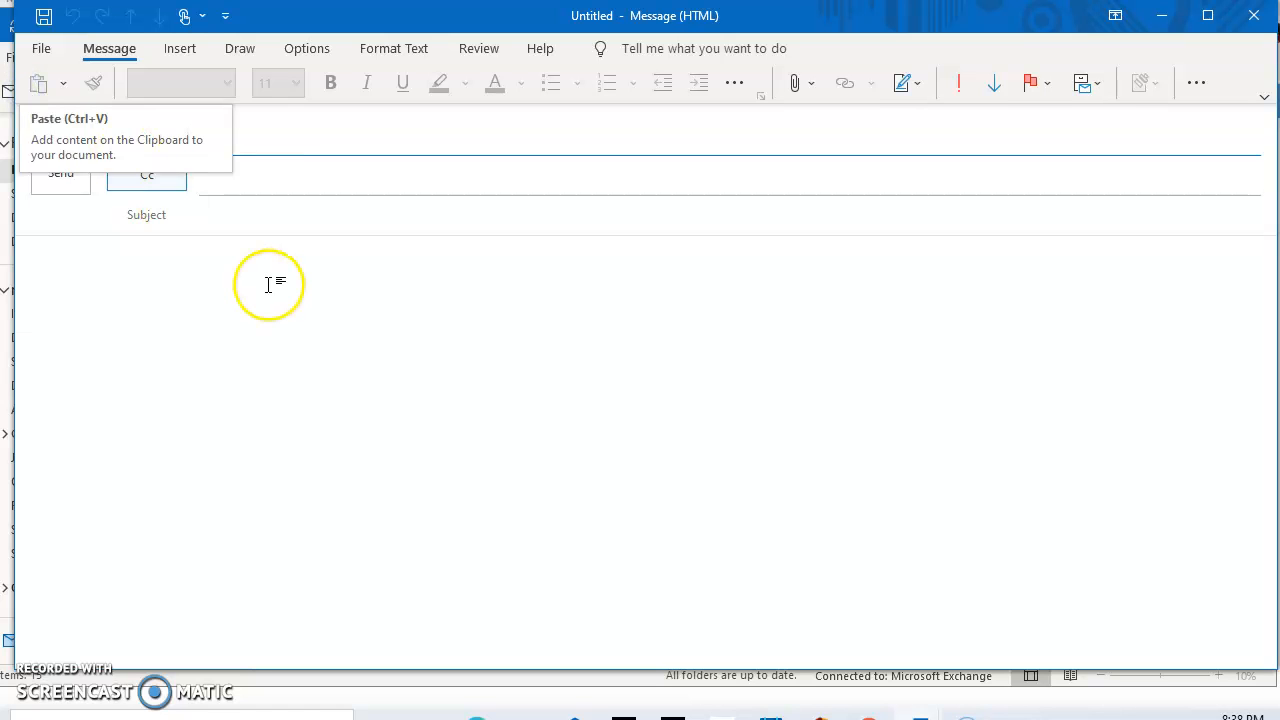
pyautogui.click(247, 210)
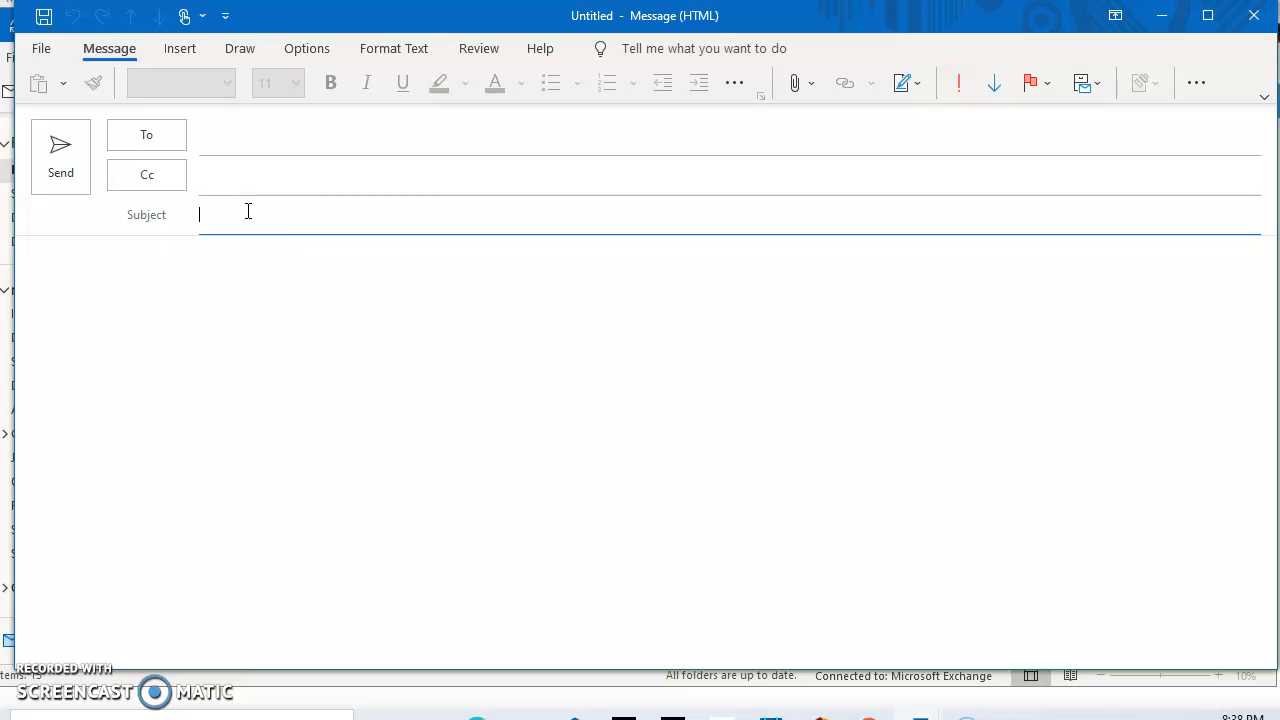
pyautogui.write('FYI NEW EMAIL SYSTEM')
pyautogui.click(189, 249)
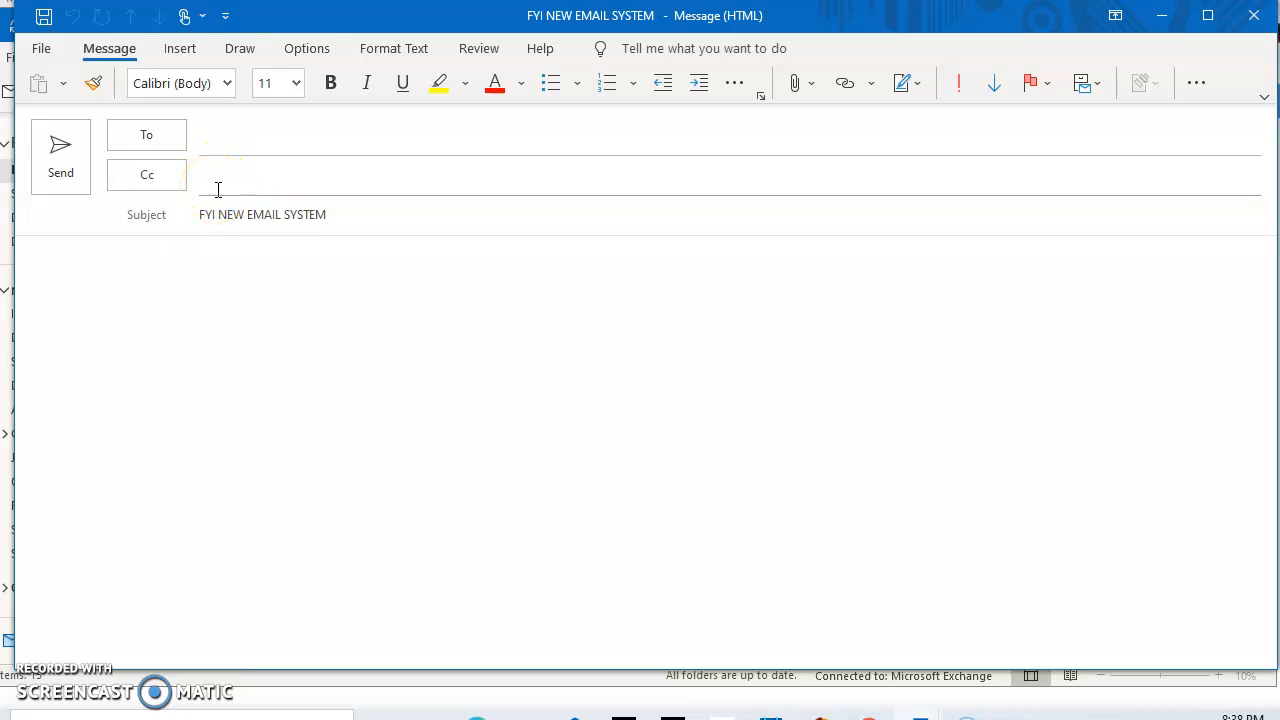
# Enter the main recipient's .edu e-mail address in the To field
pyautogui.click(287, 169)
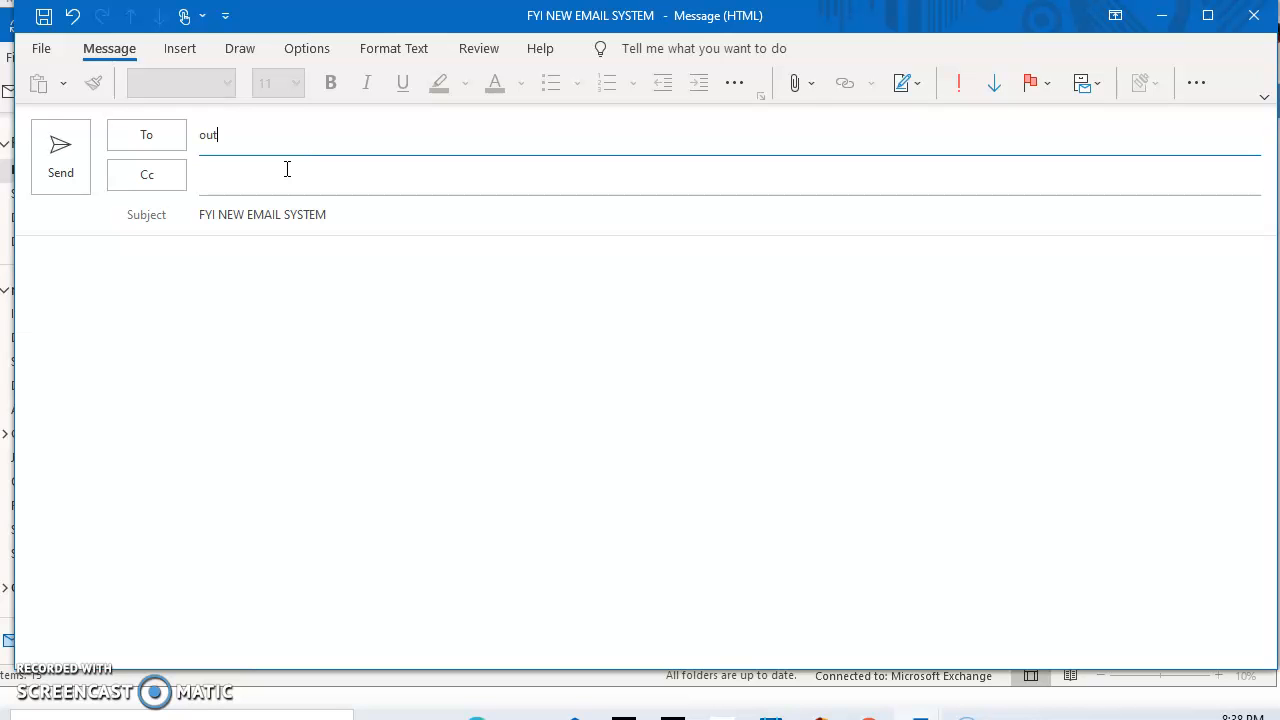
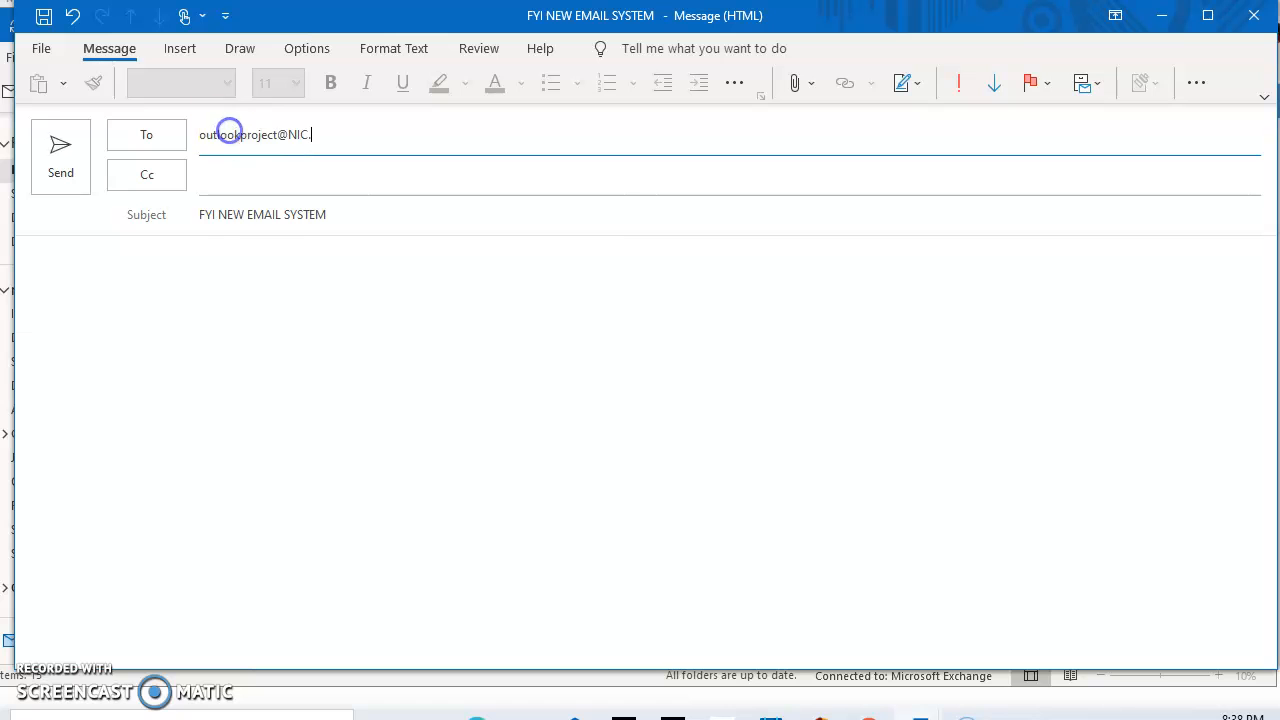
pyautogui.click(197, 296)
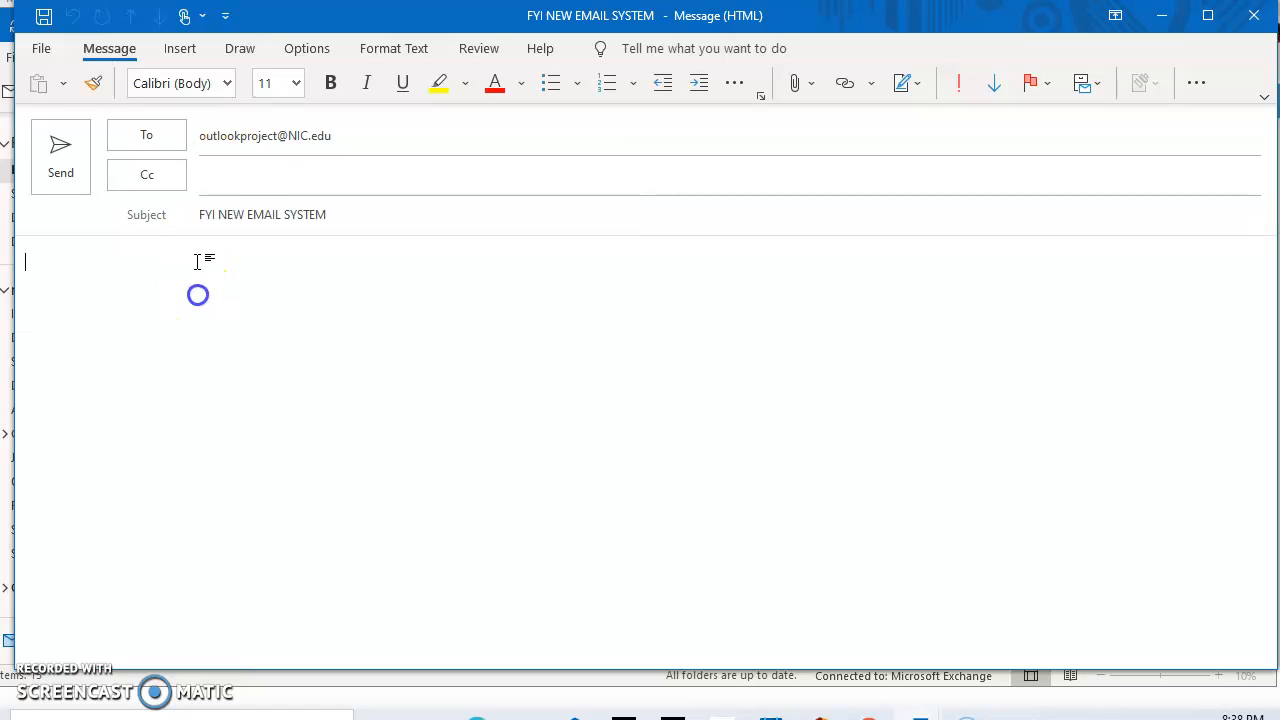
# Add a second .edu address as a Cc recipient through Select Names
pyautogui.click(171, 175)
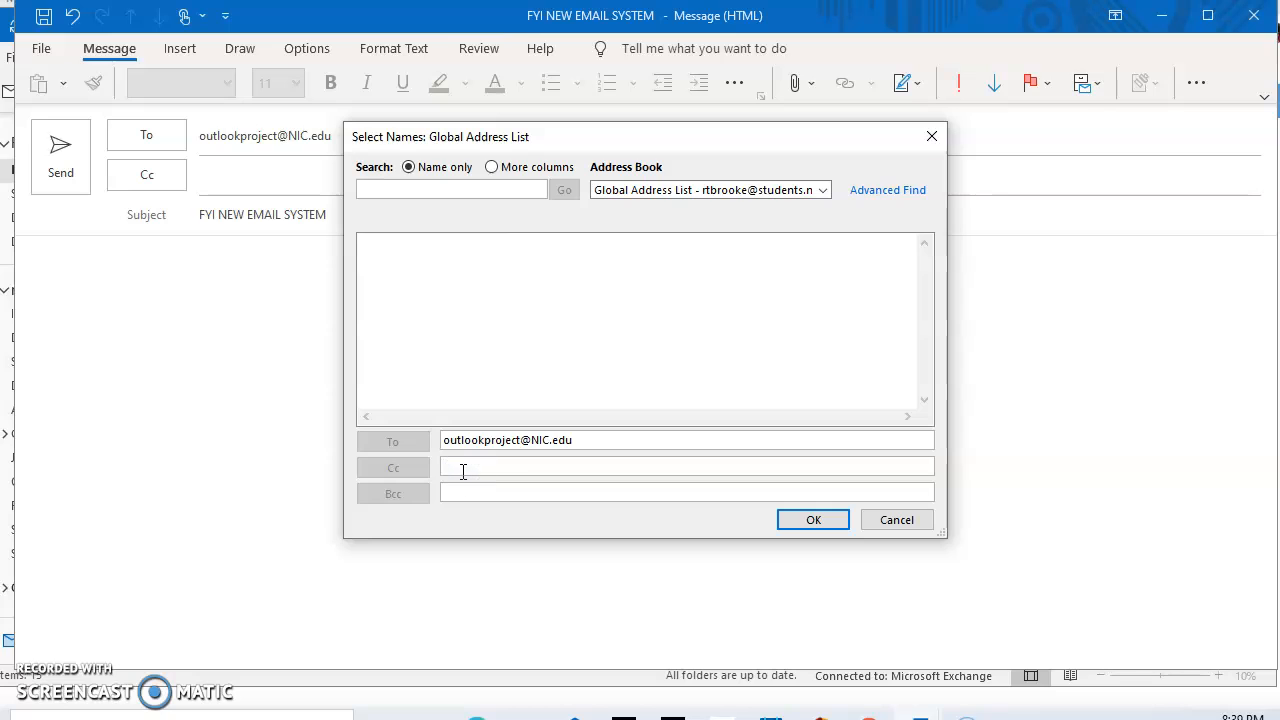
pyautogui.click(815, 520)
pyautogui.click(177, 338)
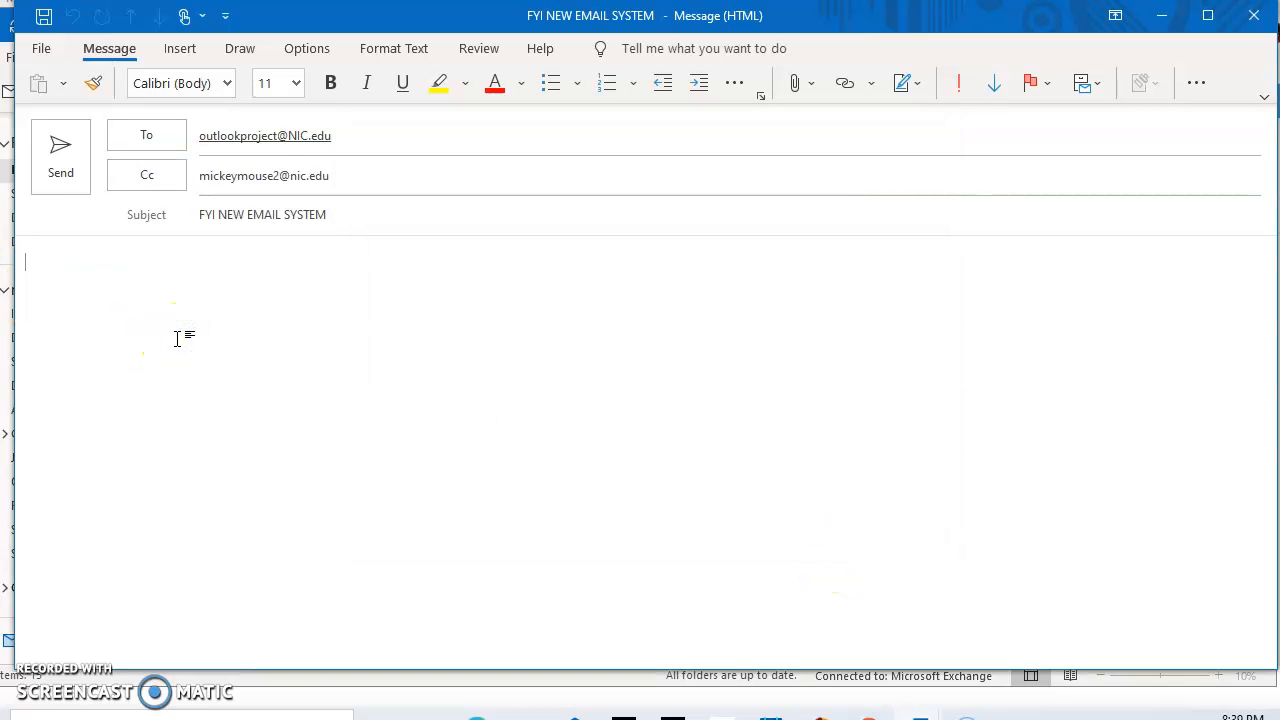
# Type 'Hello all,' and 'We will now be using Outlook as our email system.' in the body
pyautogui.write('Hello all')
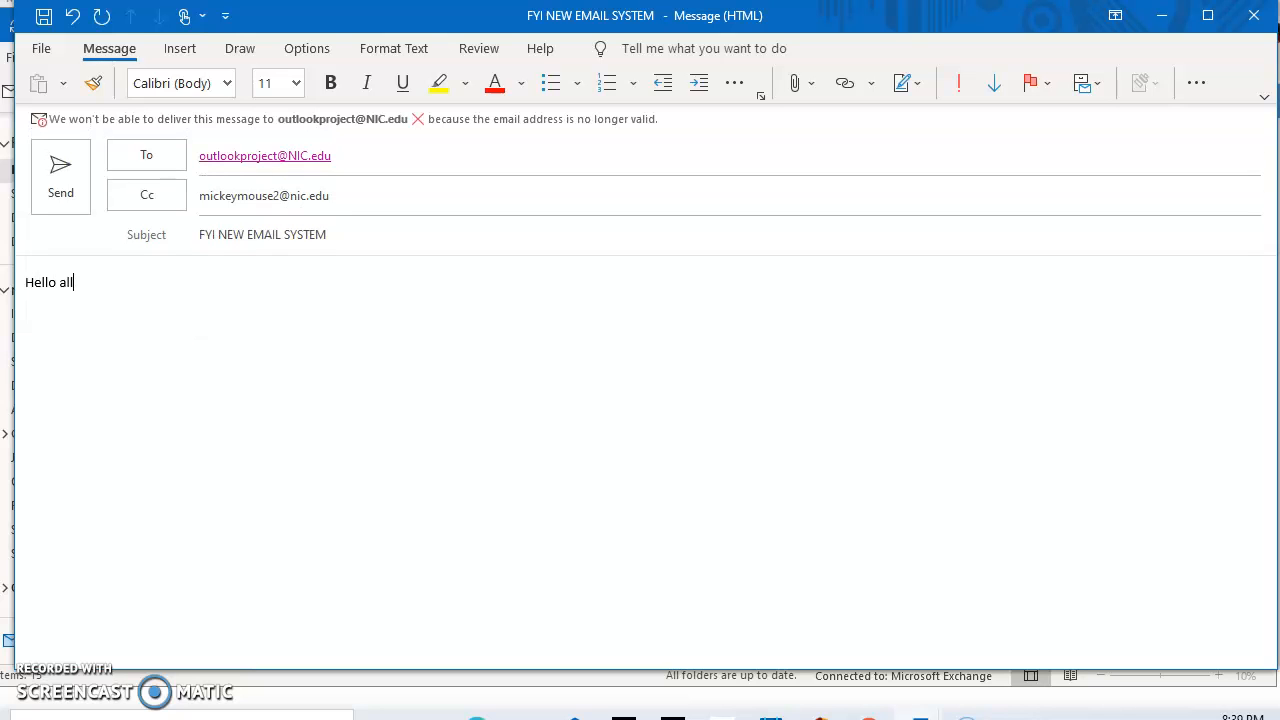
pyautogui.write('We will now be using ')
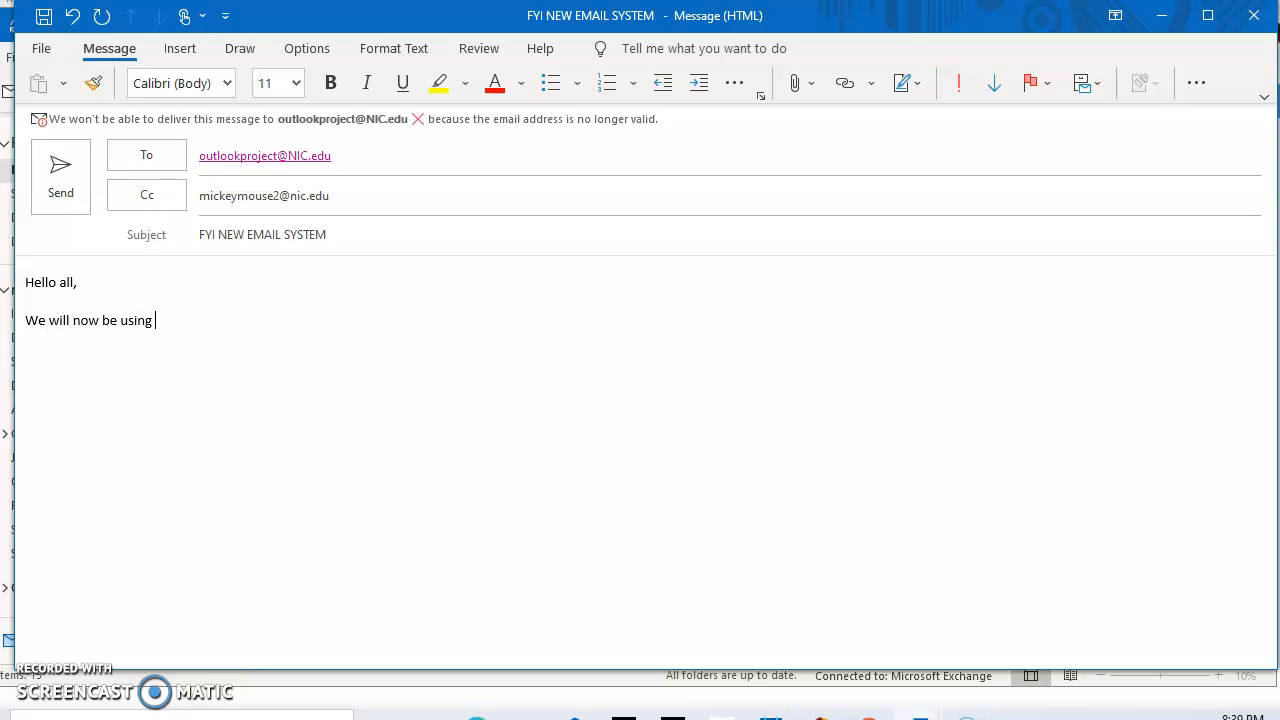
pyautogui.write('OUtlook')
pyautogui.press('BackSpace')
pyautogui.press('BackSpace')
pyautogui.write('k as our email systemm')
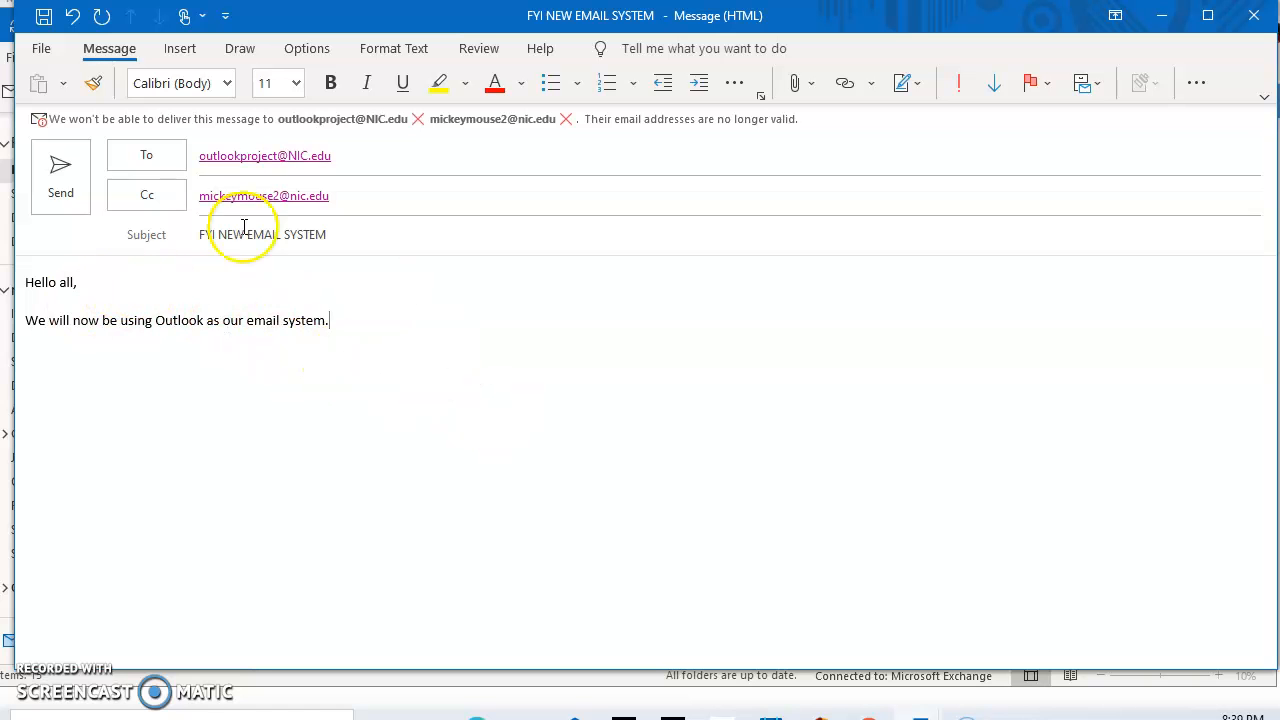
# Set the body font to Times New Roman, size 12
pyautogui.click(190, 83)
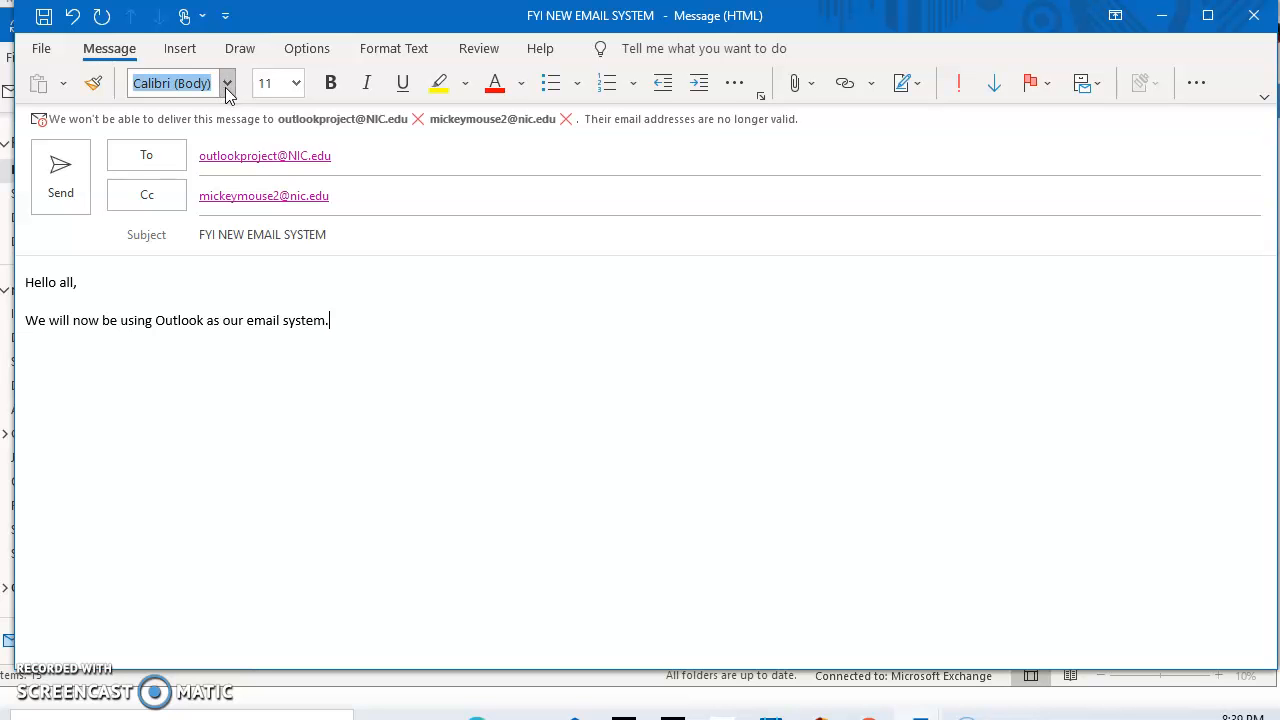
pyautogui.click(226, 87)
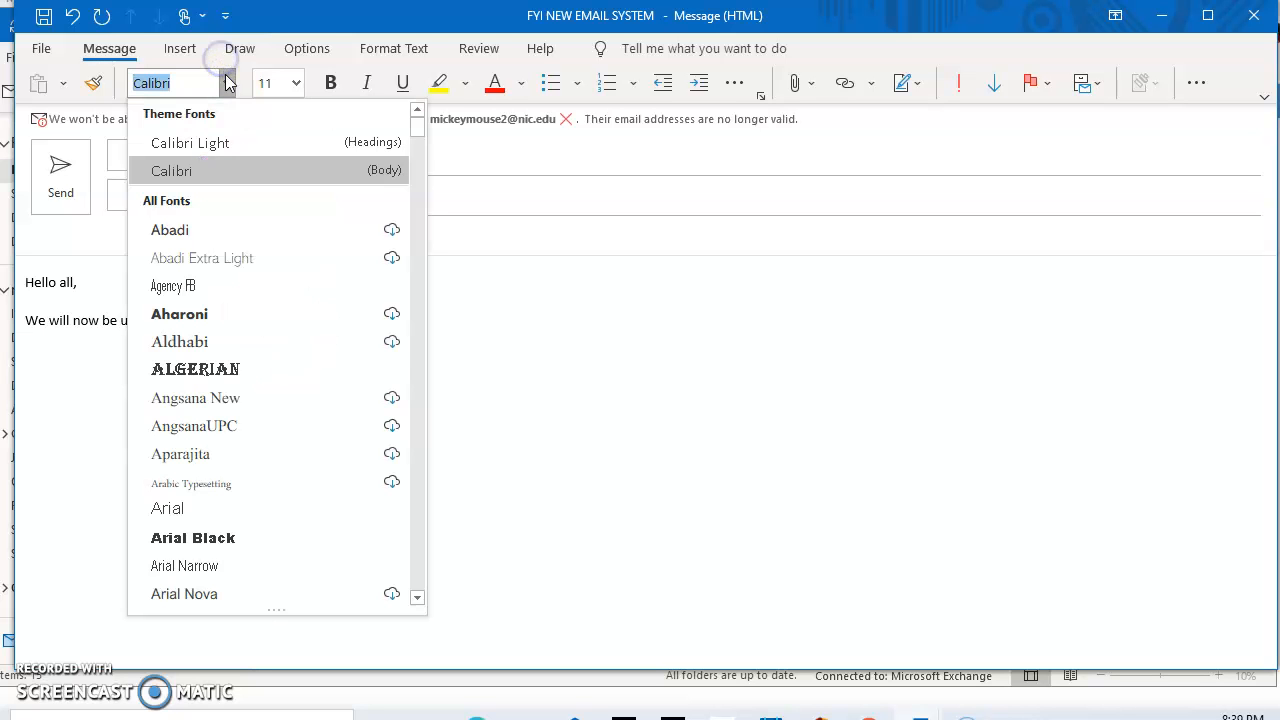
pyautogui.click(200, 83)
pyautogui.write('T')
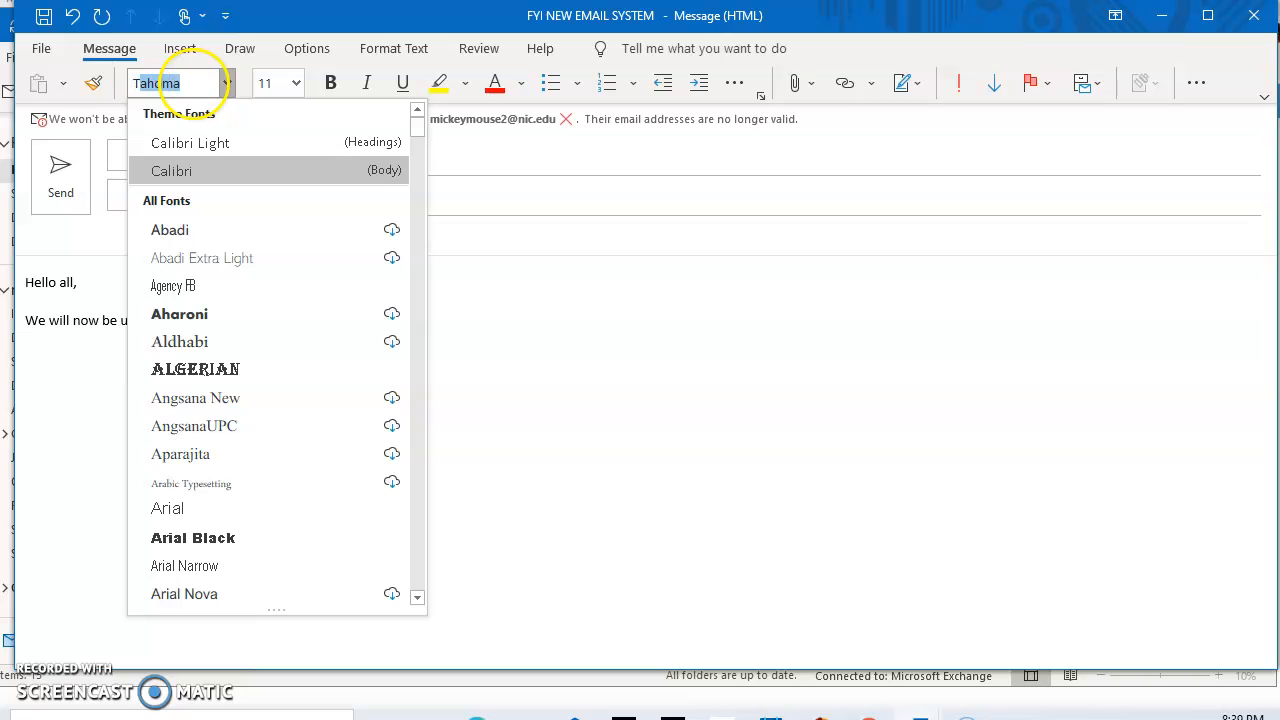
pyautogui.write('imes New Ro')
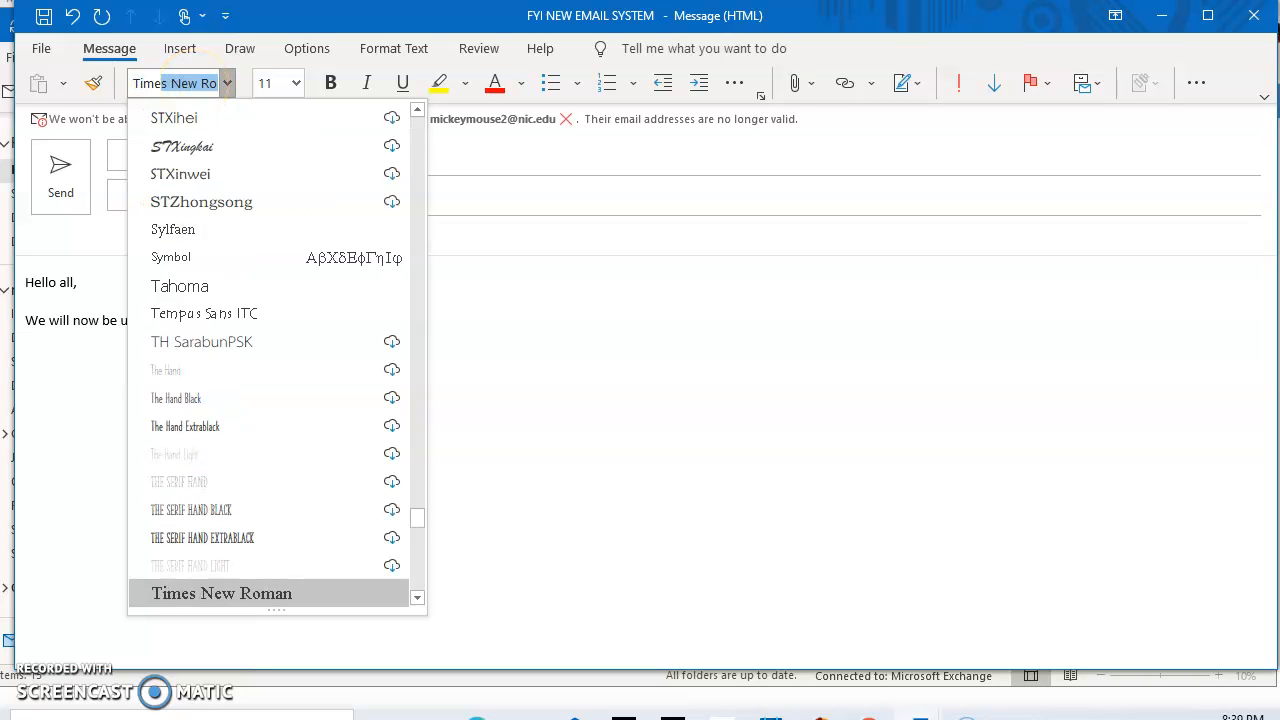
pyautogui.press('Return')
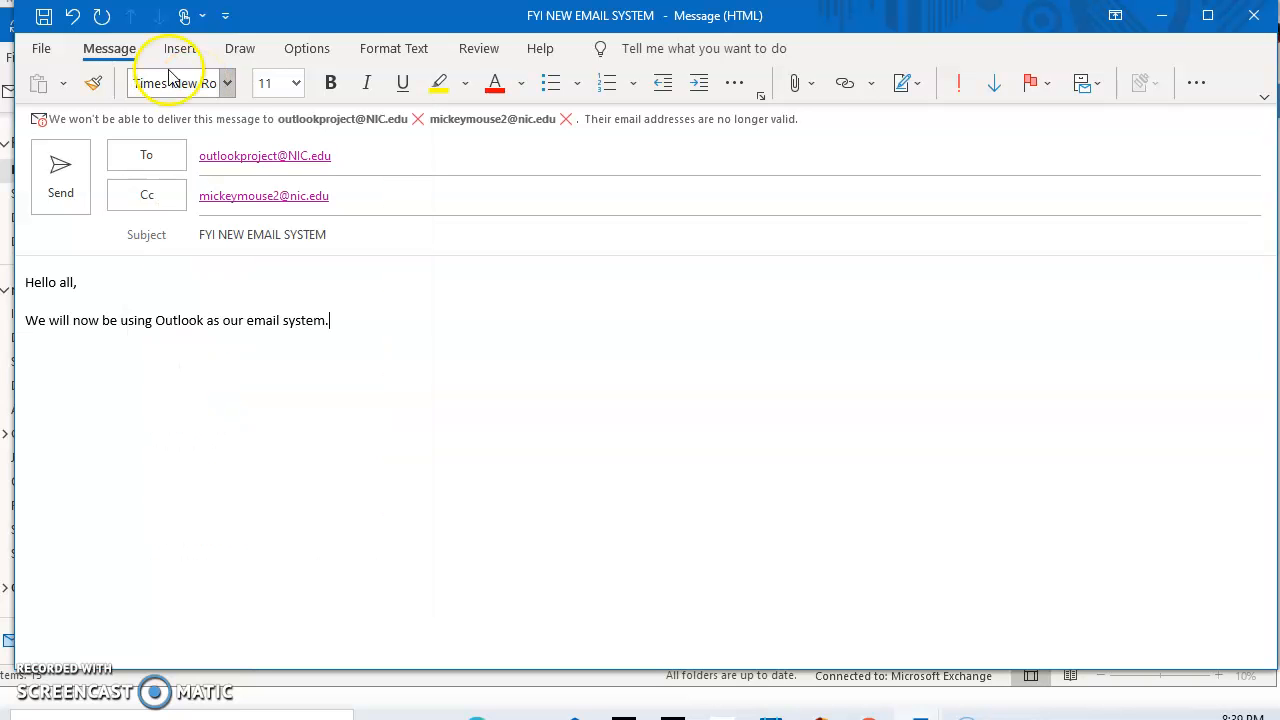
pyautogui.click(297, 86)
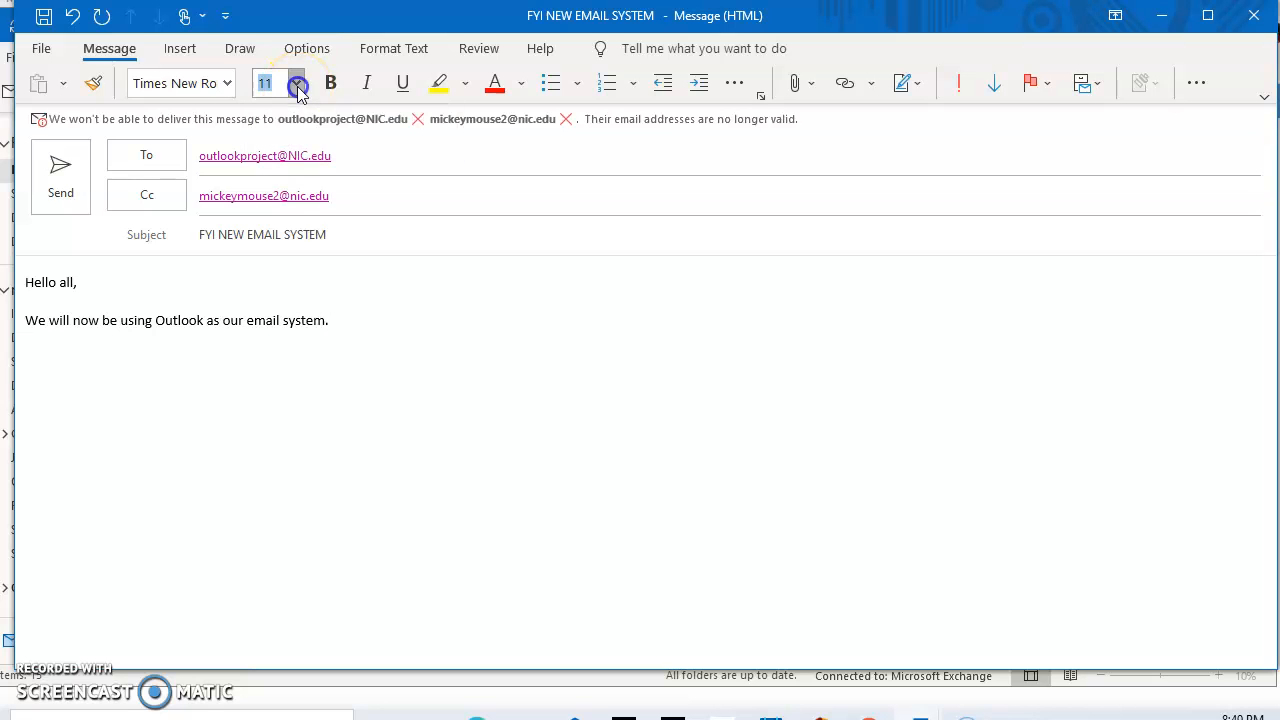
pyautogui.click(272, 204)
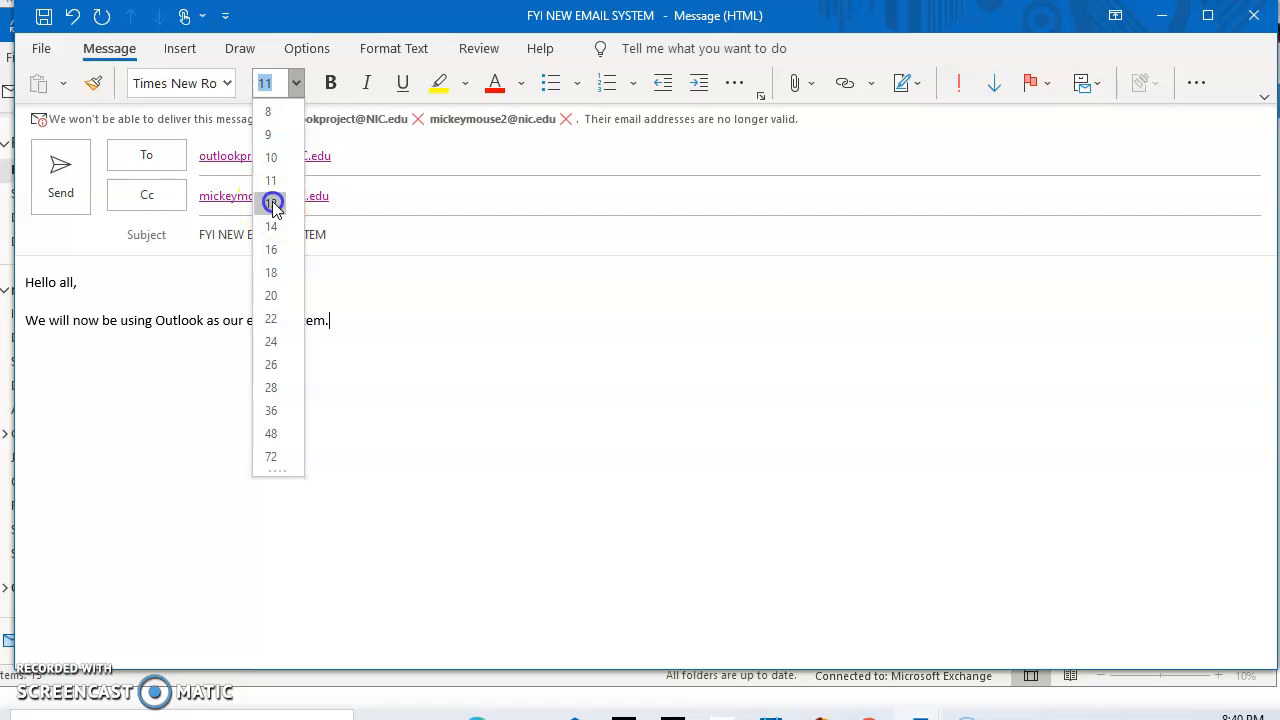
pyautogui.click(272, 204)
# Keep the greeting and sentence black after trying red, and add a new line below
pyautogui.moveTo(486, 345); pyautogui.dragTo(30, 282)
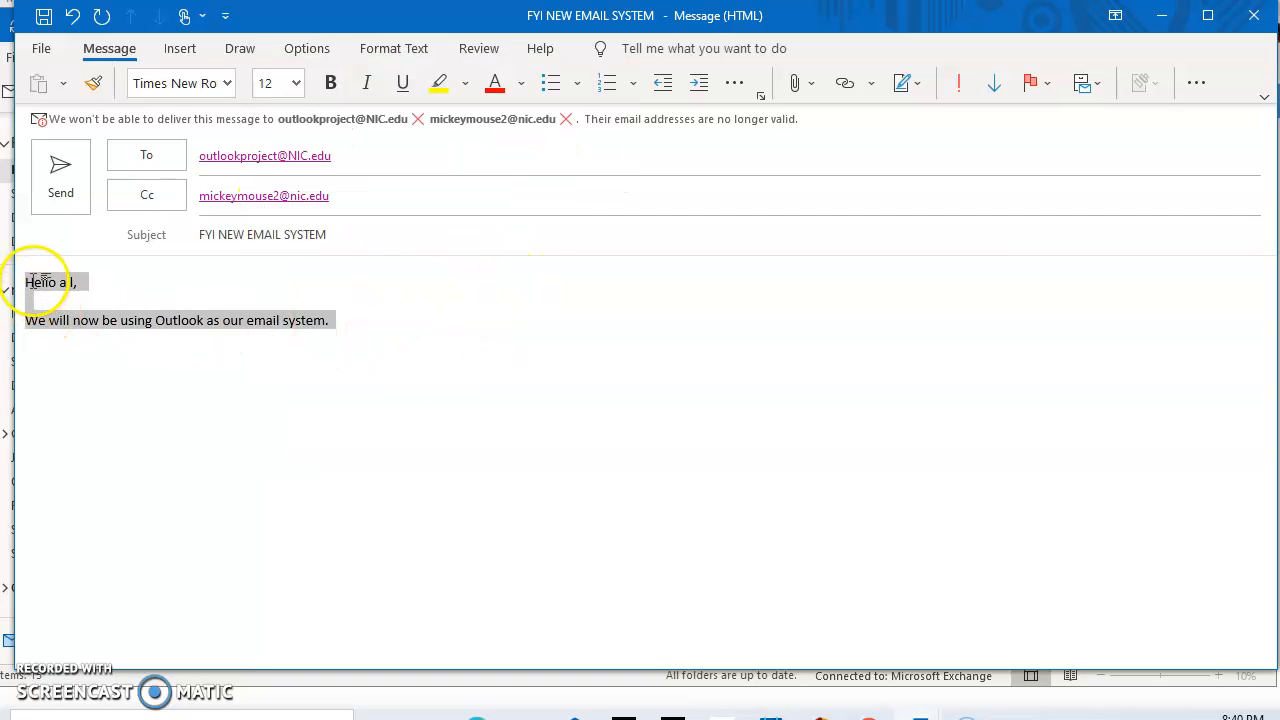
pyautogui.click(505, 98)
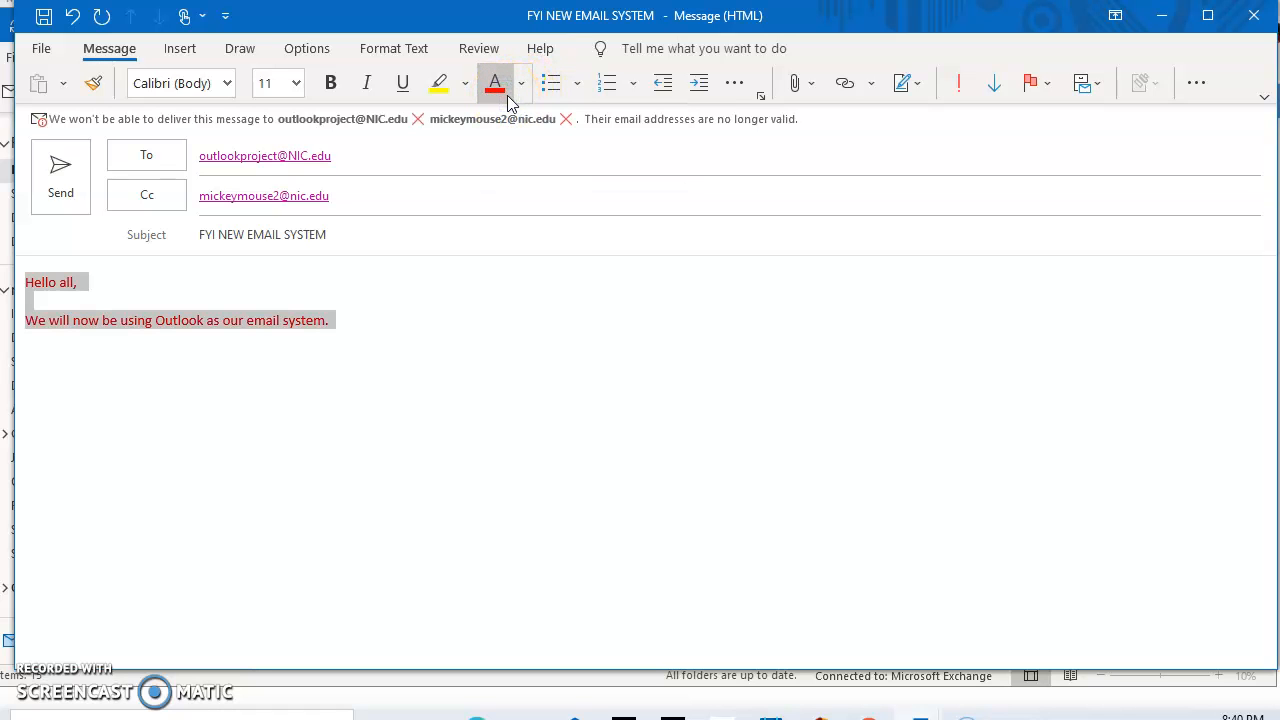
pyautogui.click(520, 93)
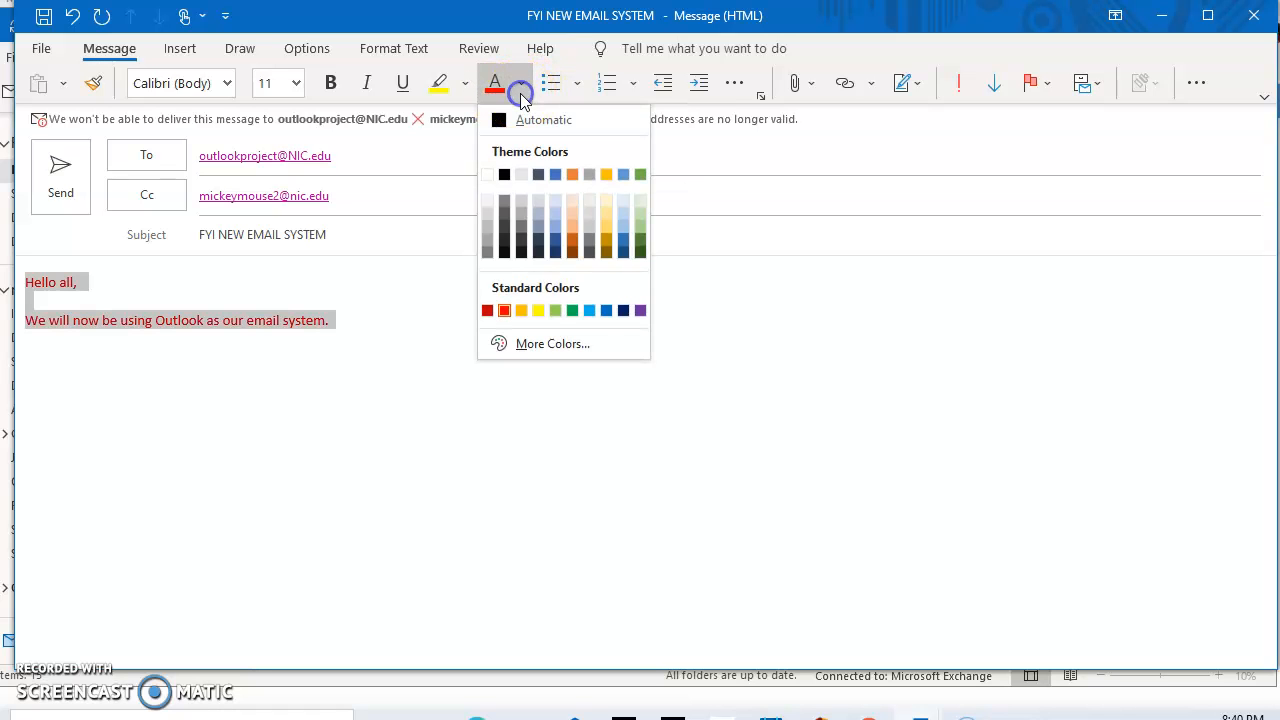
pyautogui.click(505, 174)
pyautogui.click(466, 310)
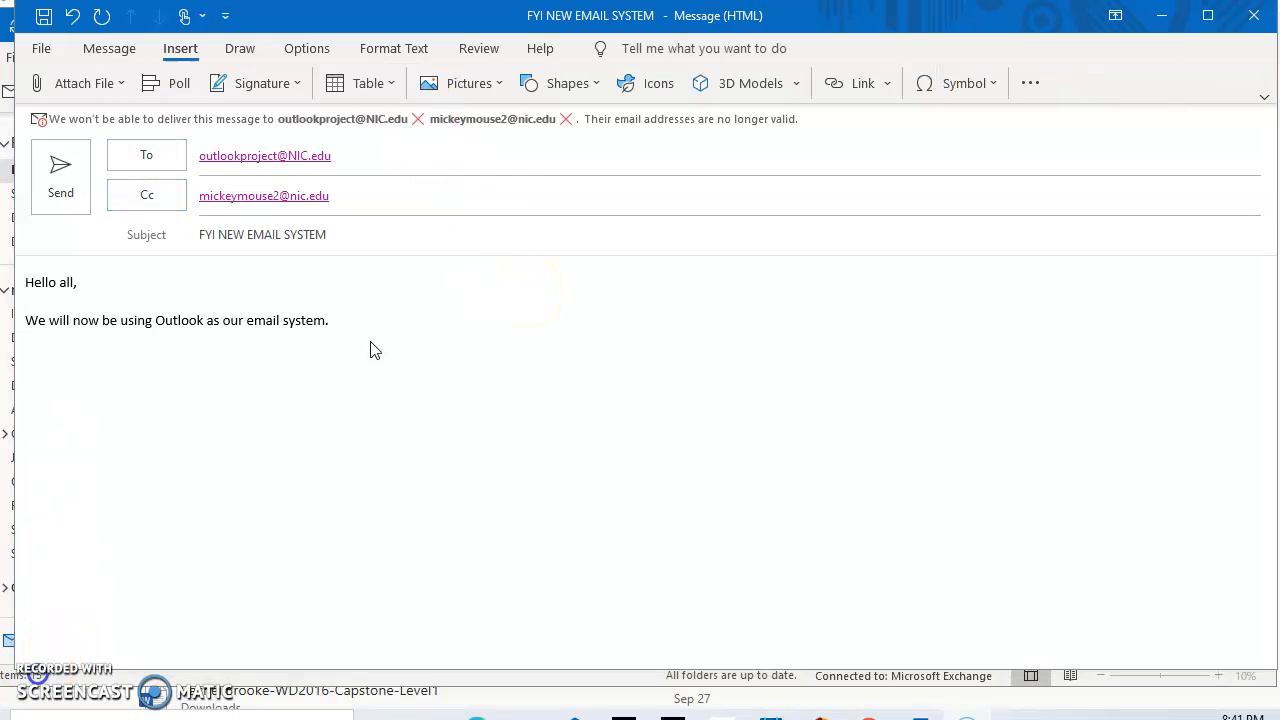
pyautogui.click(348, 337)
pyautogui.press('Return')
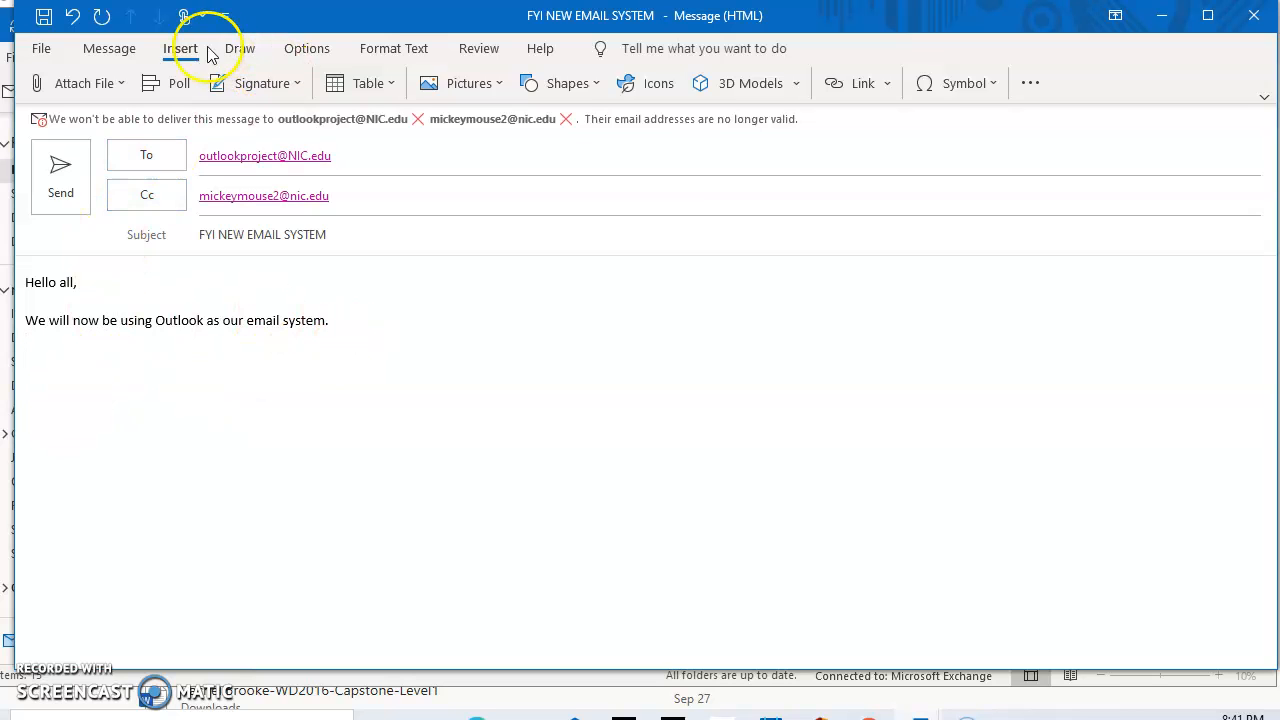
# Create a new empty signature named with the sender's name and 'Paralegal'
pyautogui.click(176, 56)
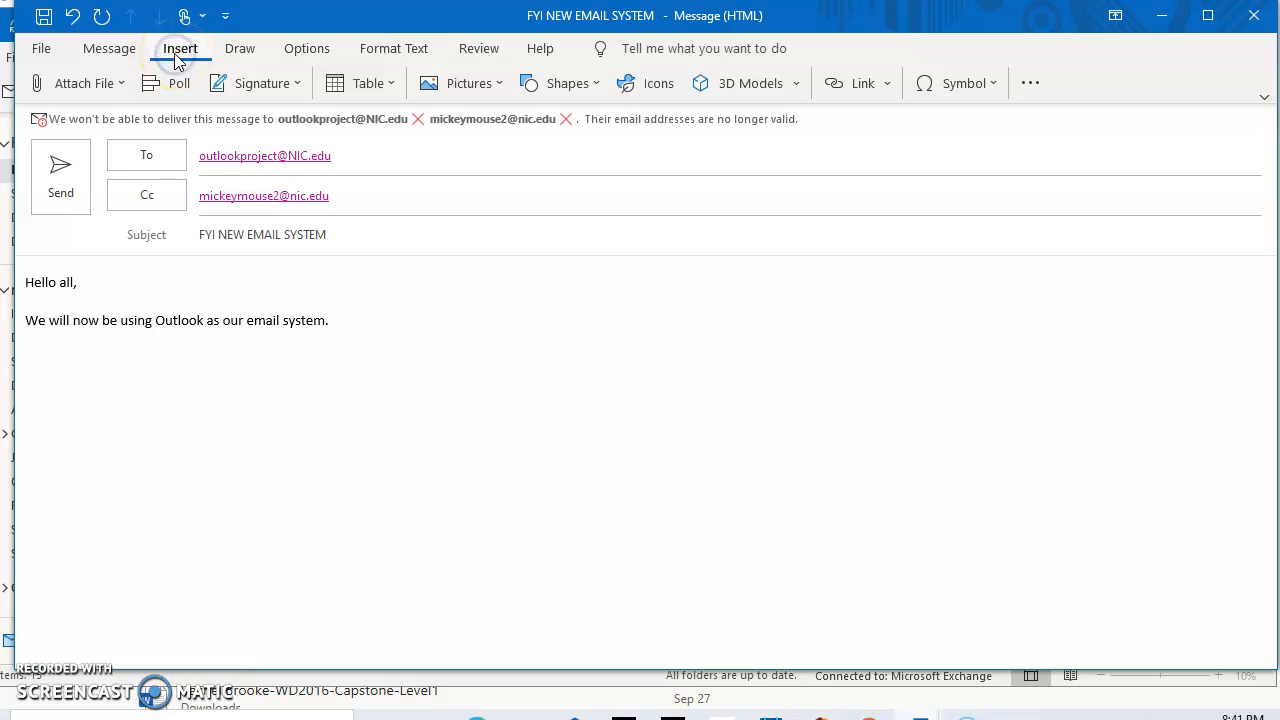
pyautogui.click(299, 83)
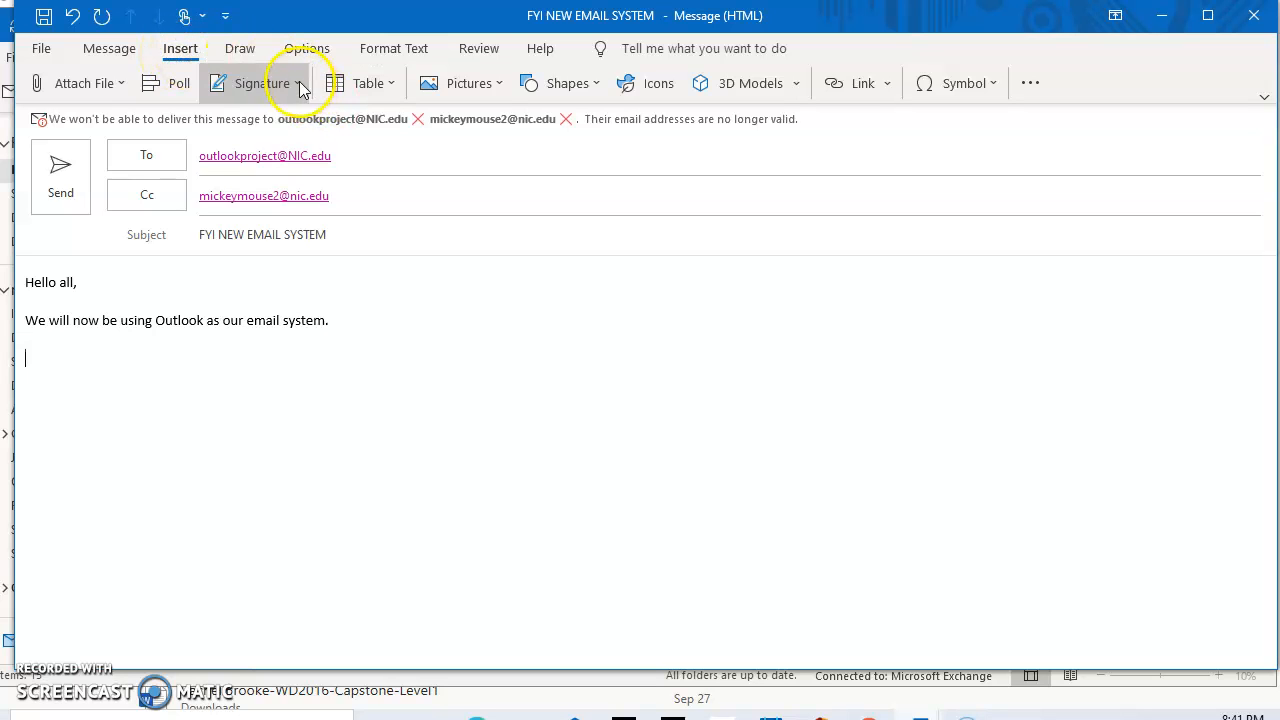
pyautogui.click(270, 147)
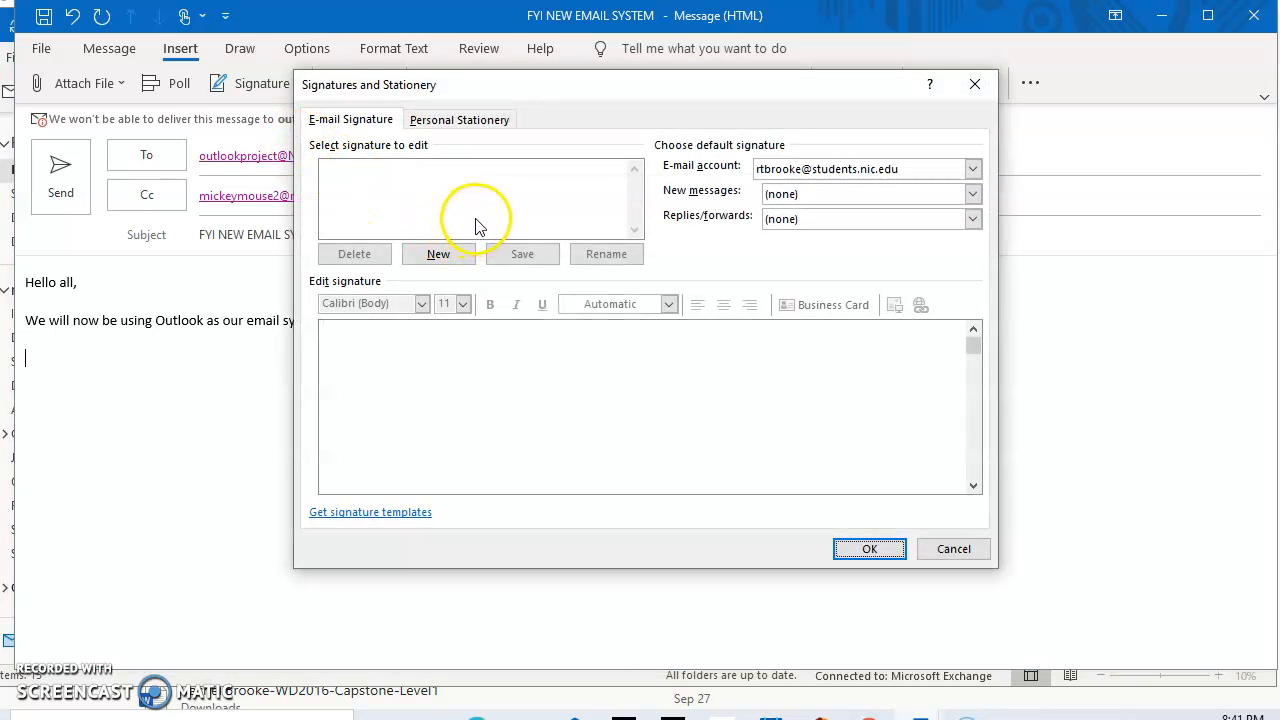
pyautogui.click(439, 256)
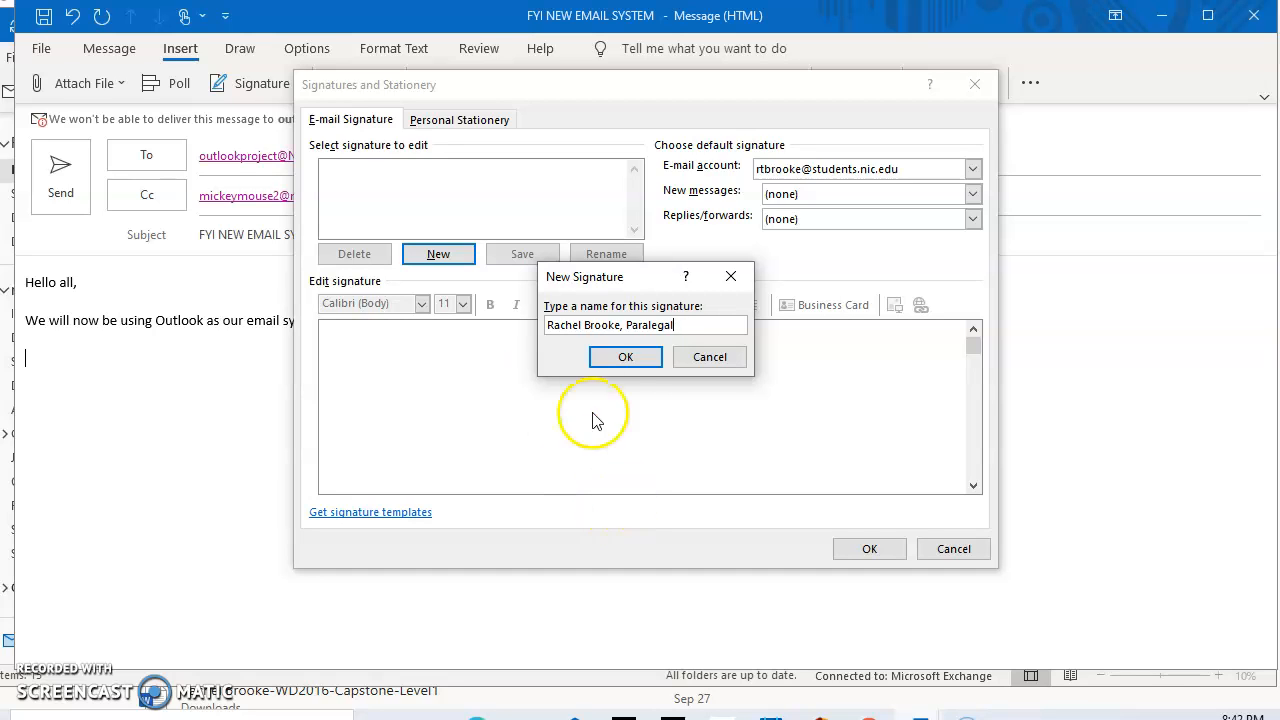
pyautogui.click(641, 366)
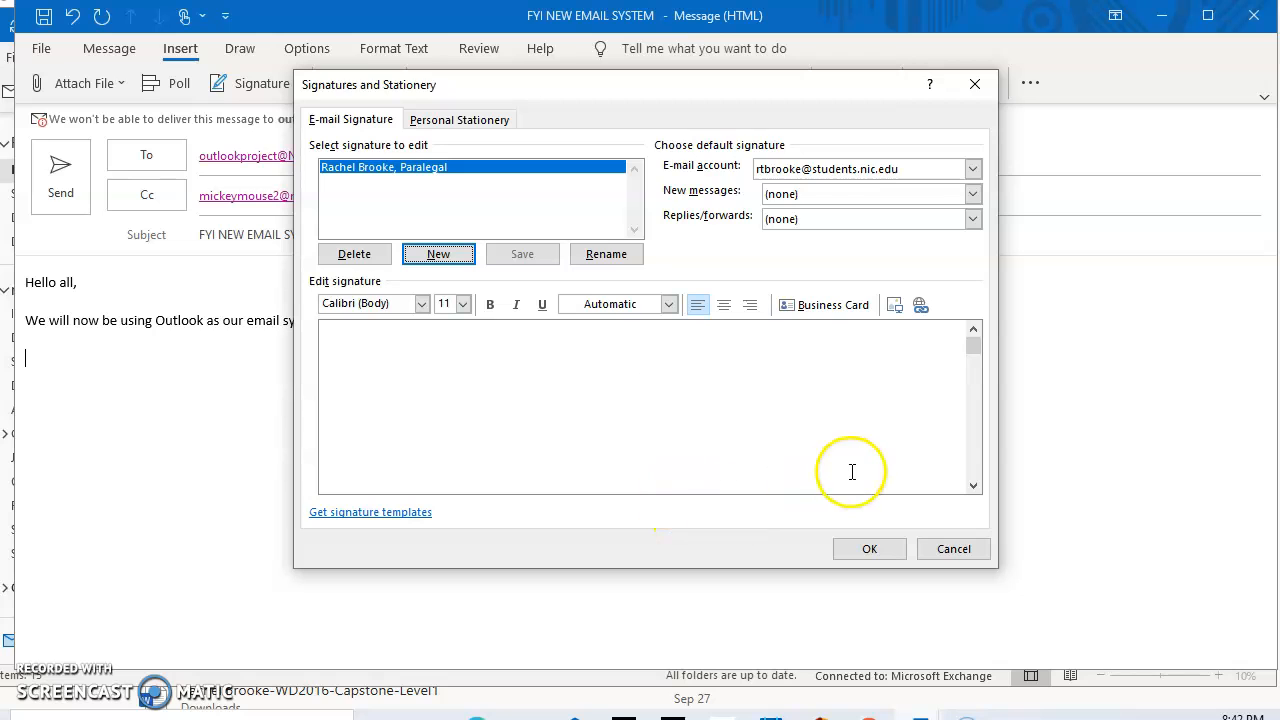
pyautogui.click(869, 549)
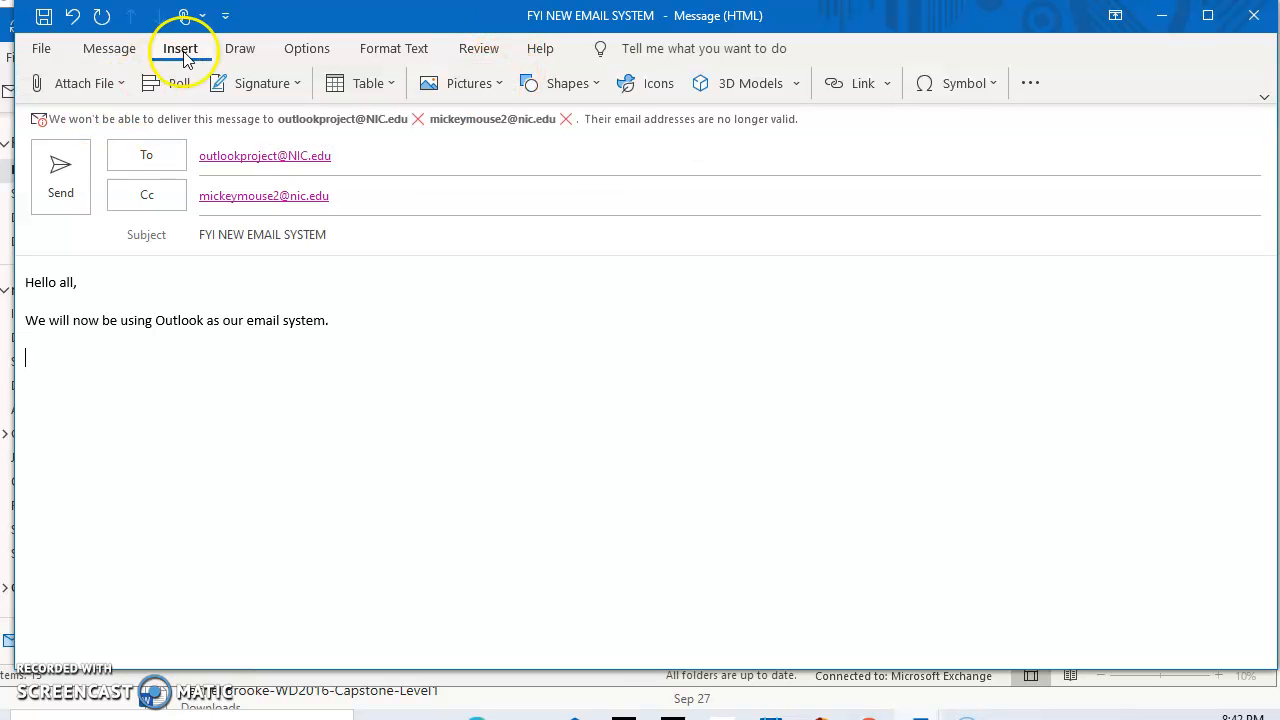
# Search stock images for 'professional w' and insert the scientists-at-computers photo
pyautogui.click(500, 92)
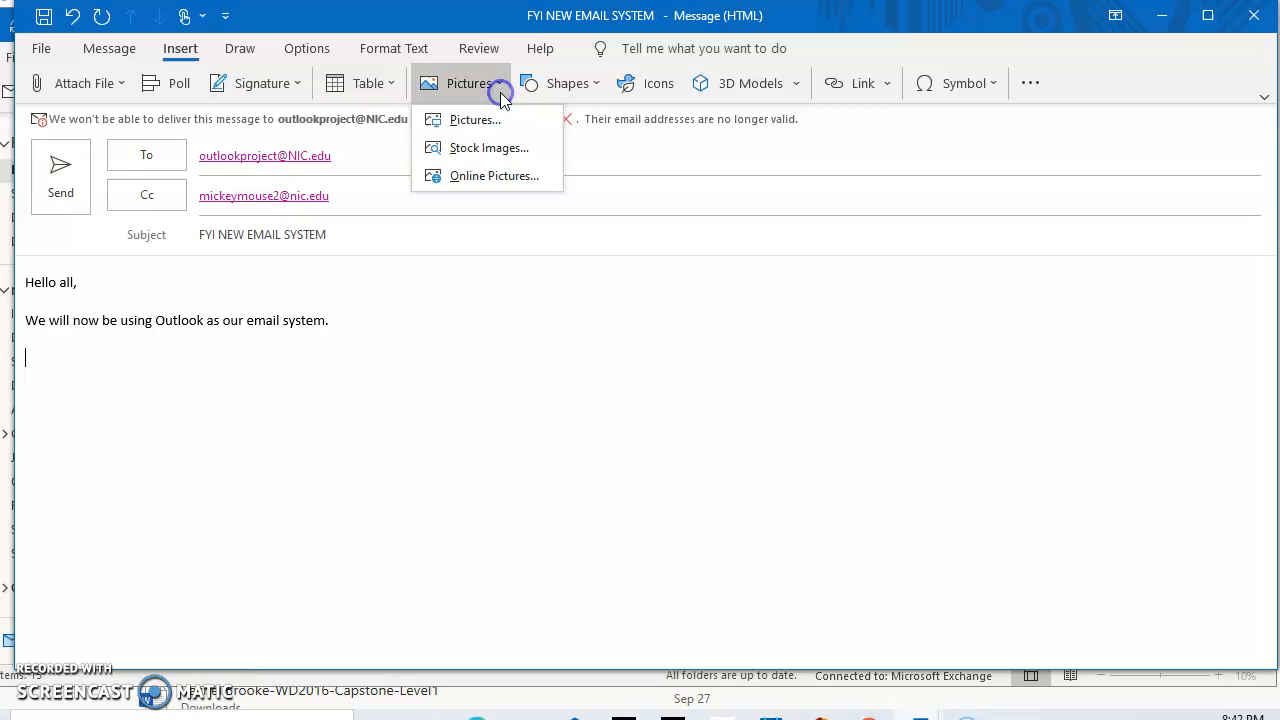
pyautogui.click(496, 154)
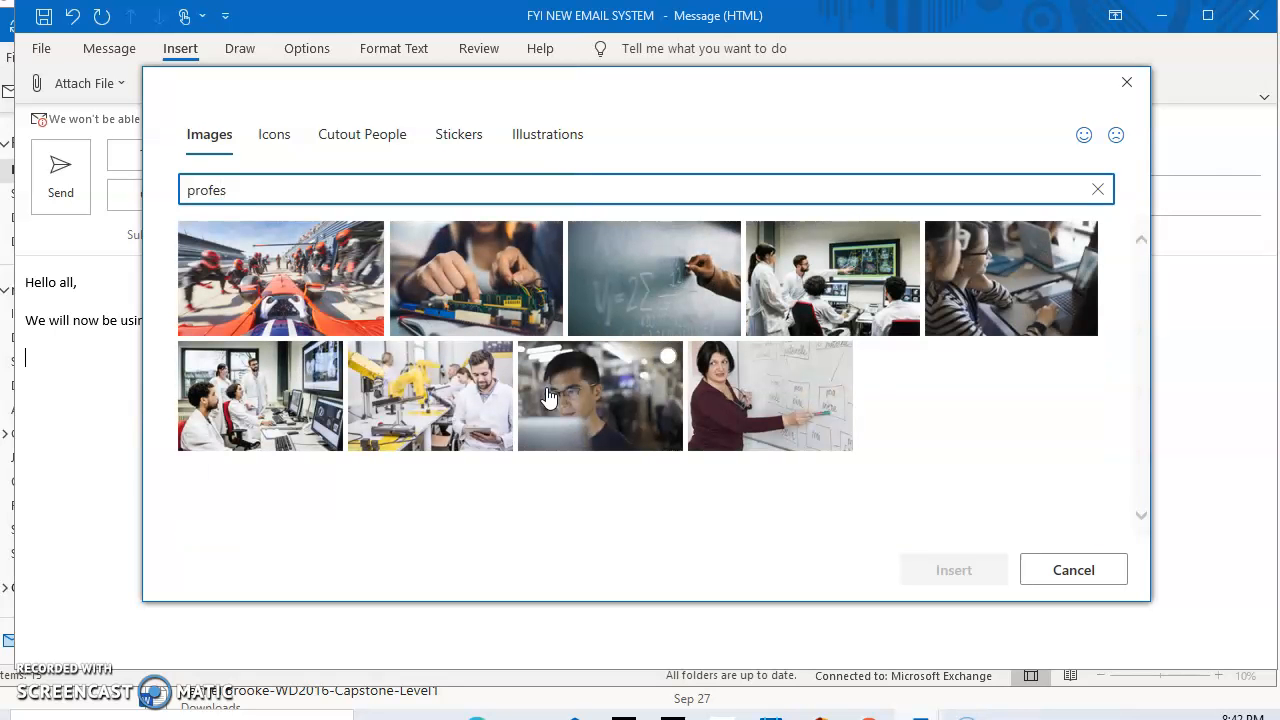
pyautogui.write('nal work')
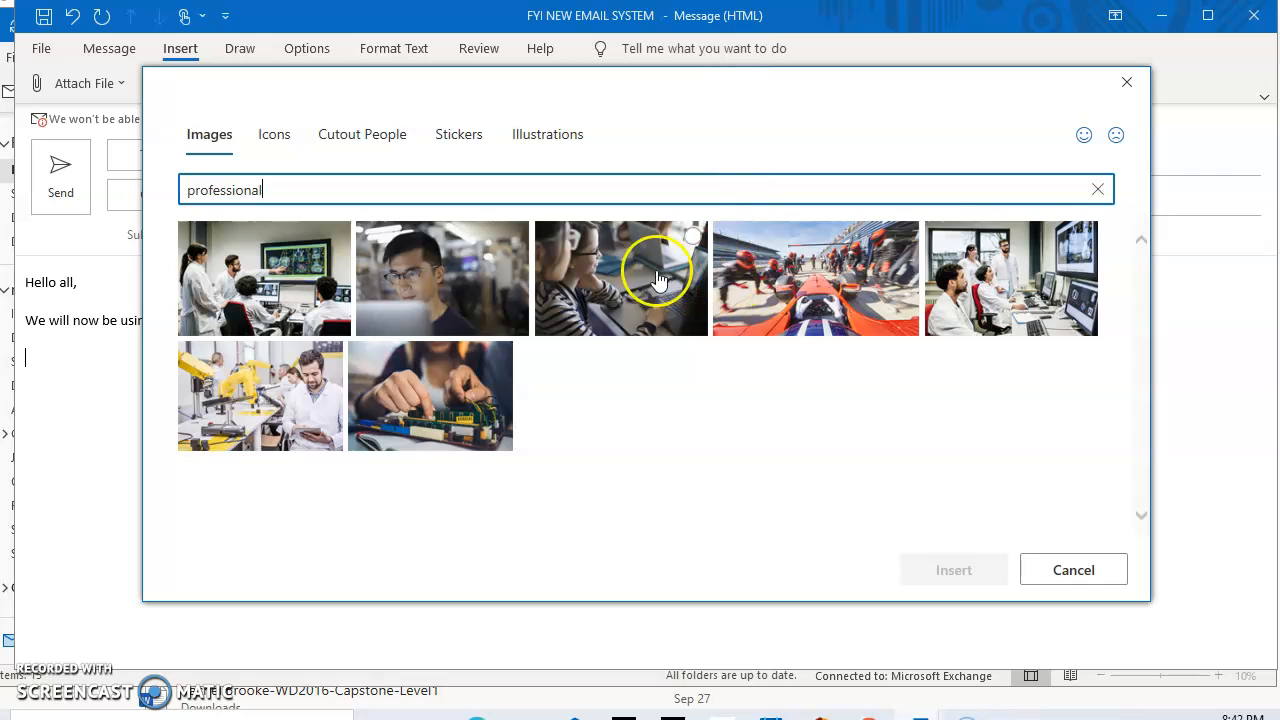
pyautogui.write('w')
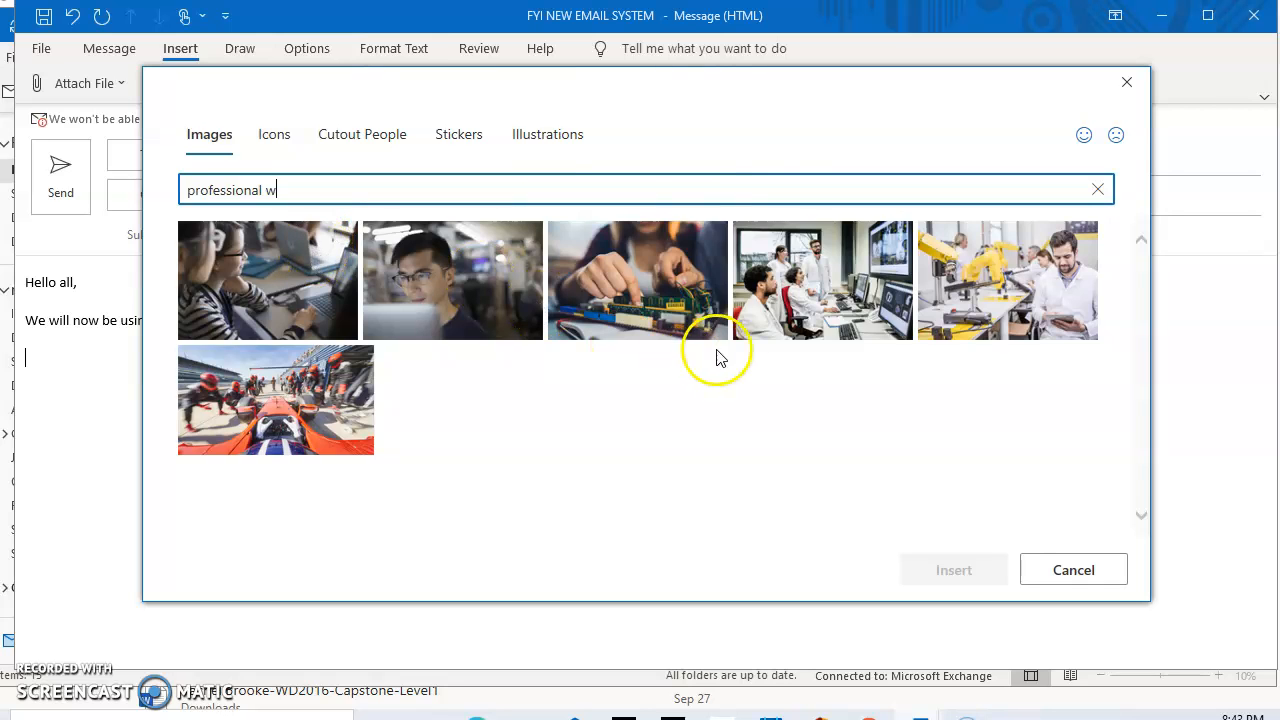
pyautogui.click(780, 312)
pyautogui.click(941, 582)
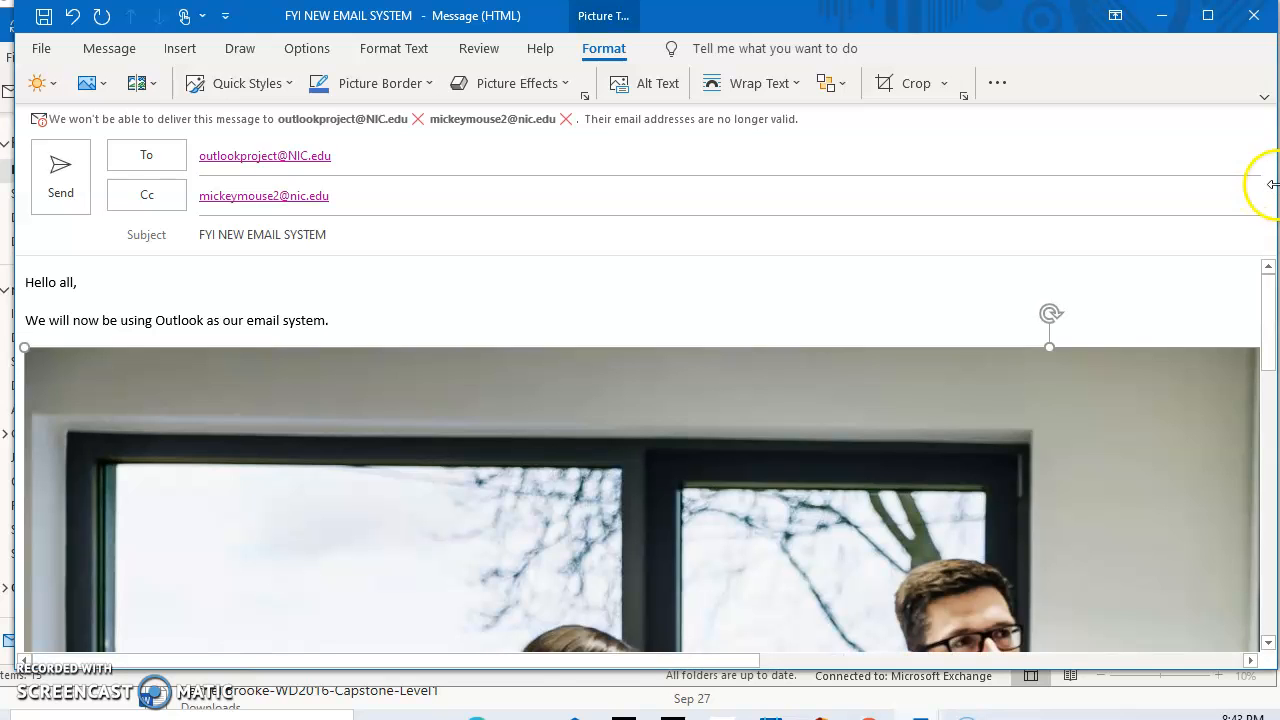
# Drag the inserted photo's sizing handles inward to make it somewhat smaller
pyautogui.rightClick(1207, 368)
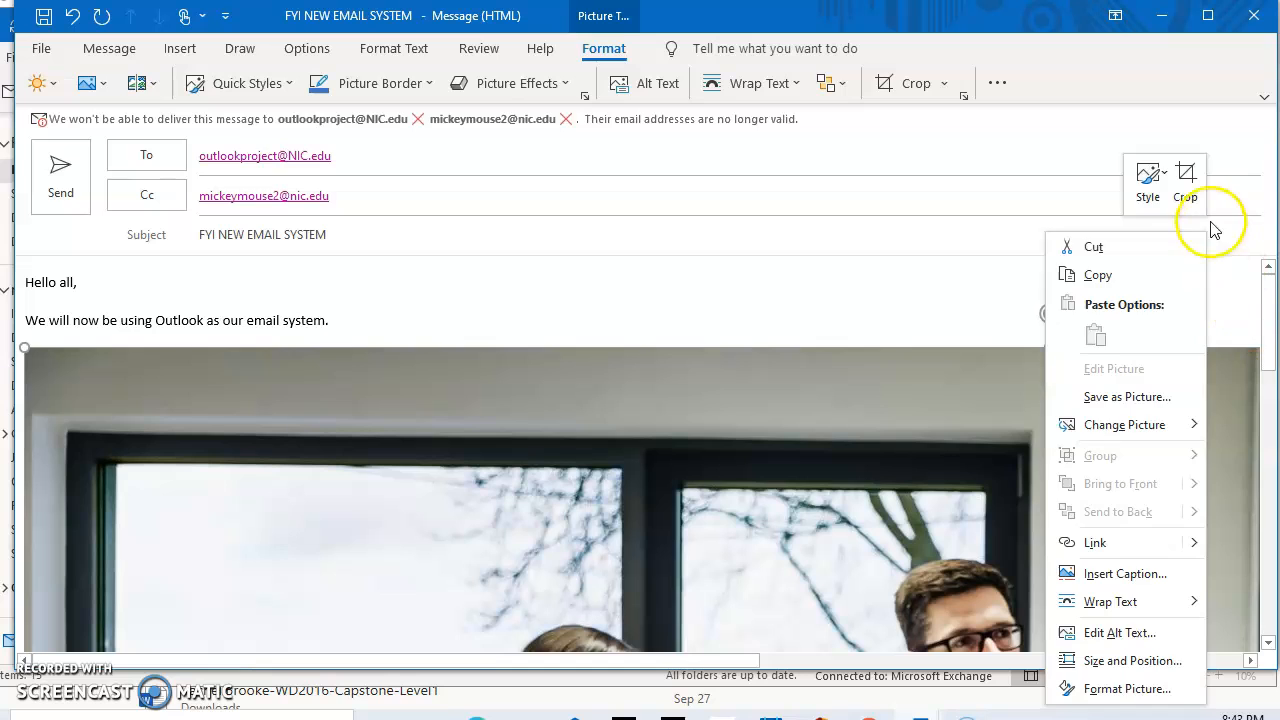
pyautogui.click(1222, 307)
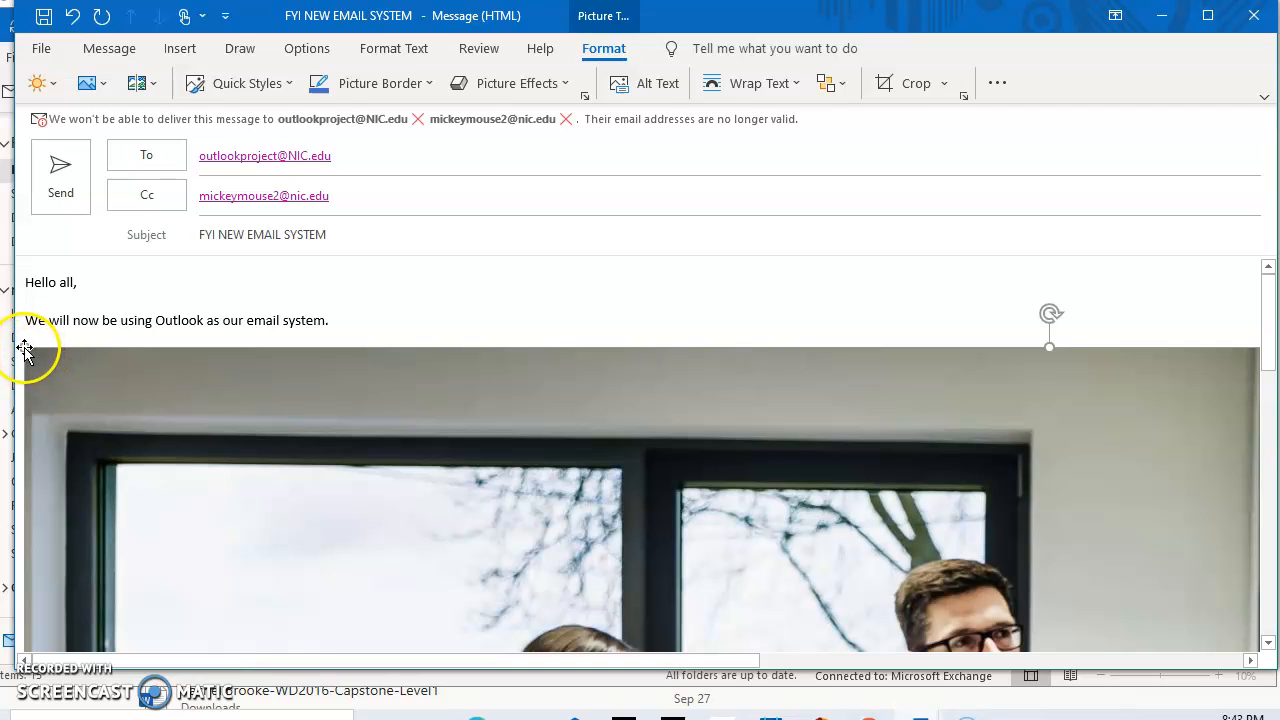
pyautogui.moveTo(67, 381); pyautogui.dragTo(491, 578)
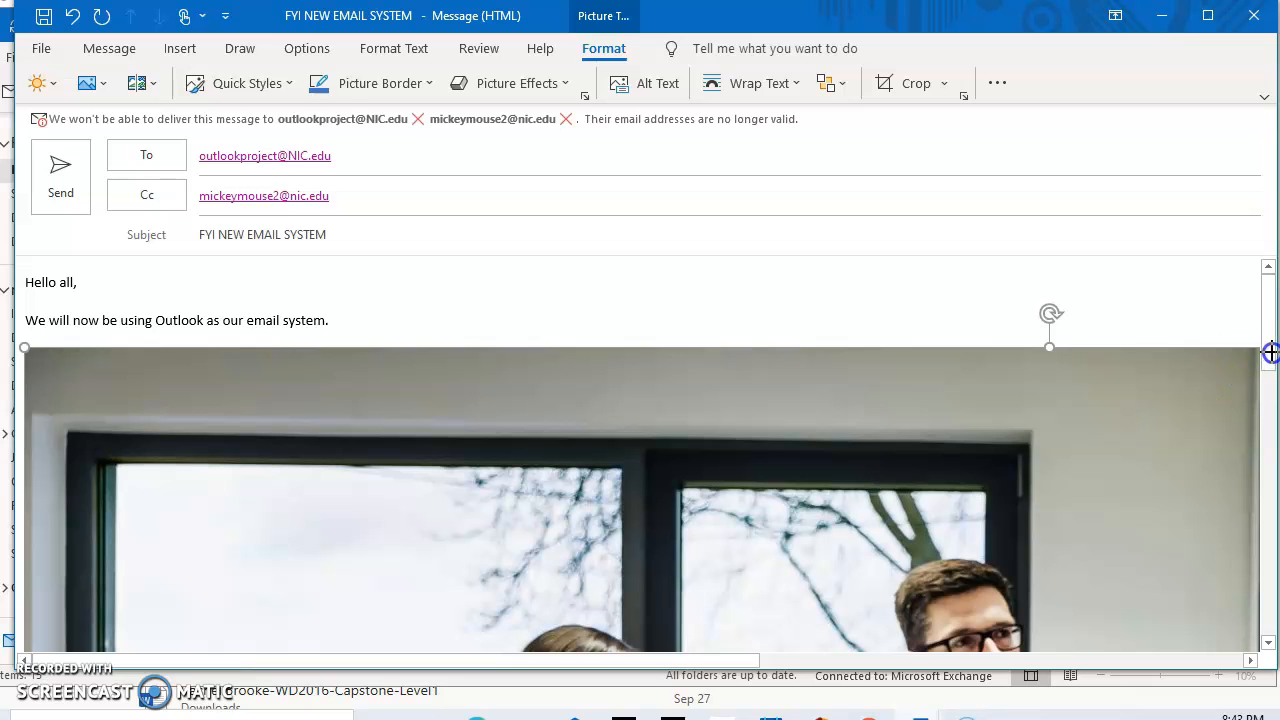
pyautogui.moveTo(1268, 332); pyautogui.dragTo(1265, 407)
pyautogui.scroll(5, 1043, 400)
# Resize the photo to 1" high by 1.5" wide in Size and Position
pyautogui.rightClick(923, 386)
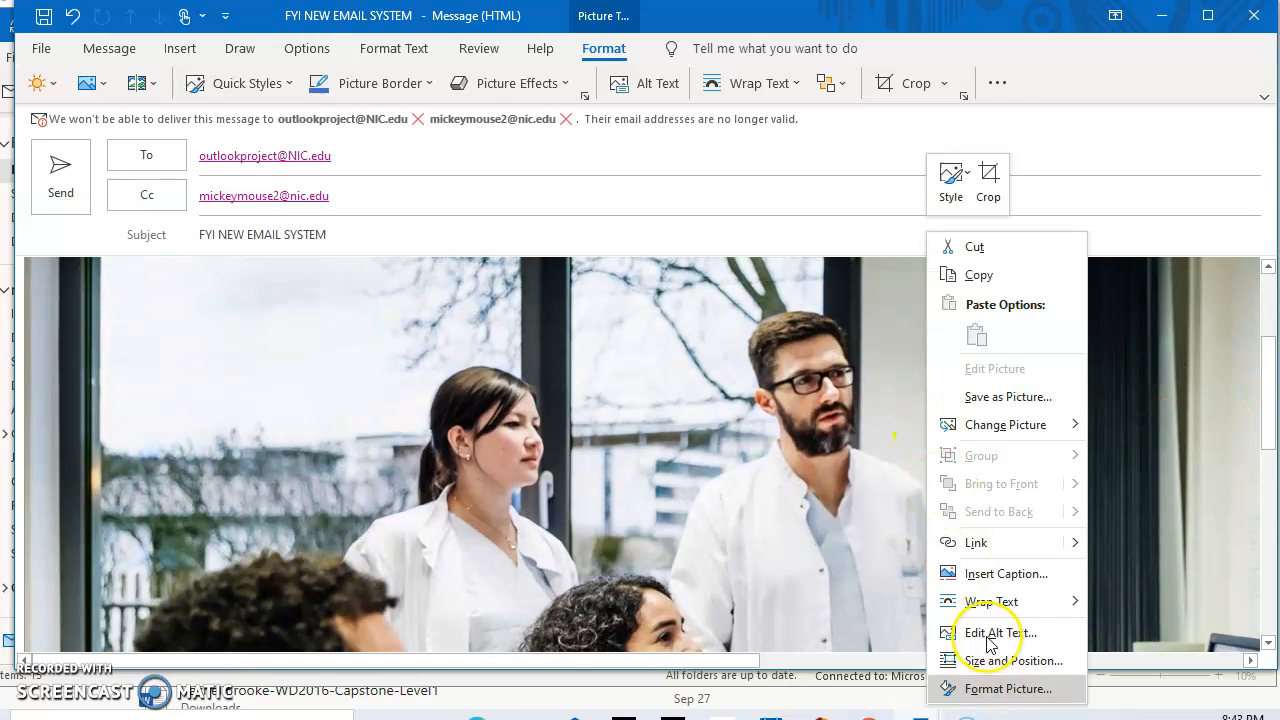
pyautogui.click(955, 660)
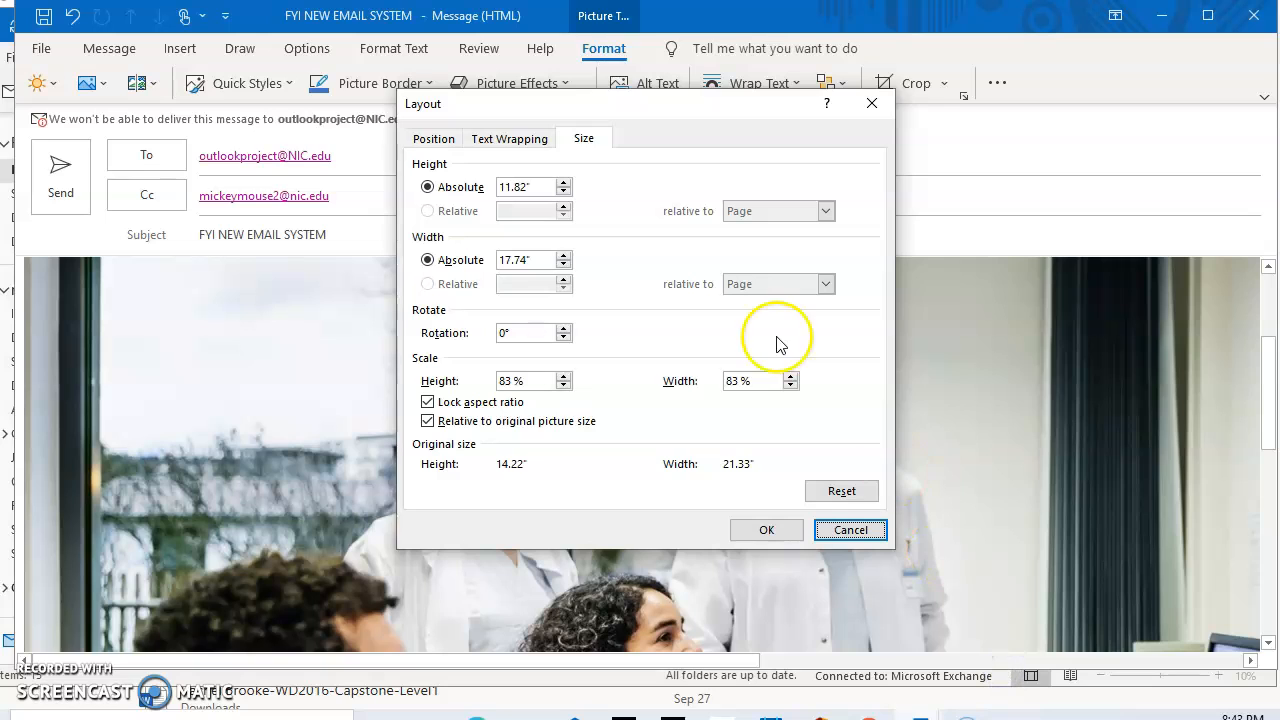
pyautogui.click(545, 187)
pyautogui.click(461, 188)
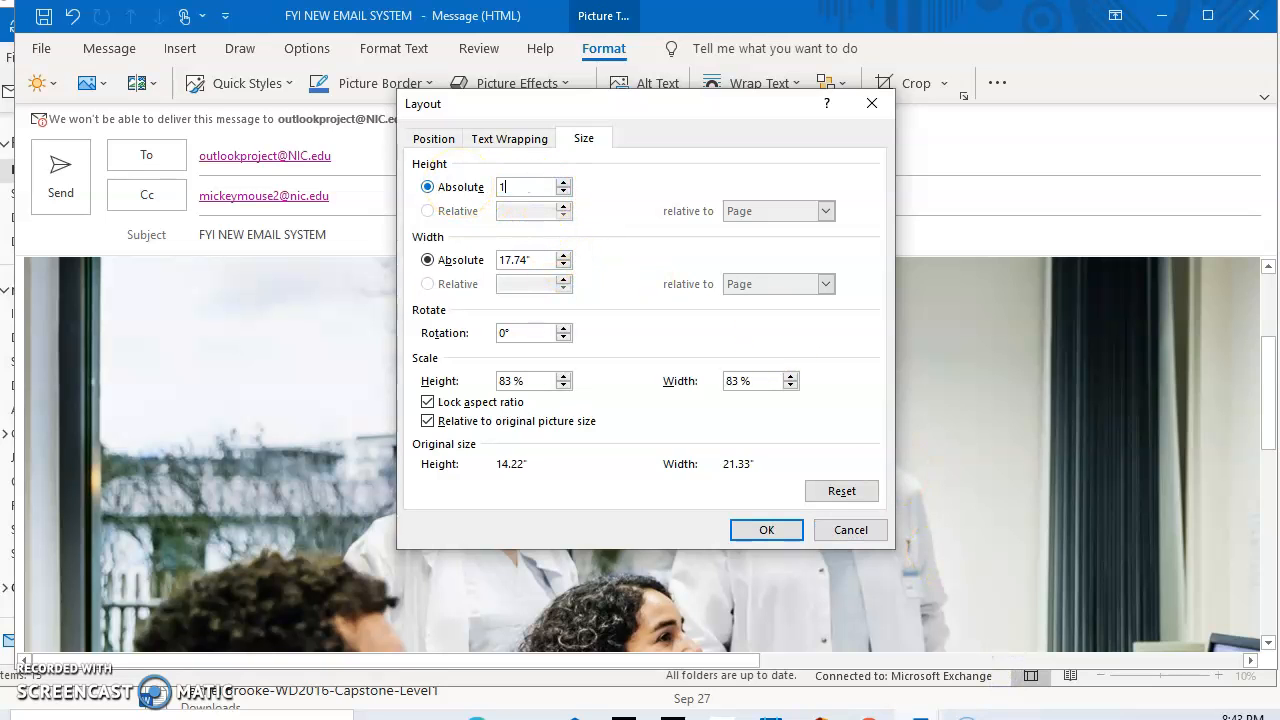
pyautogui.click(520, 260)
pyautogui.click(476, 260)
pyautogui.click(767, 529)
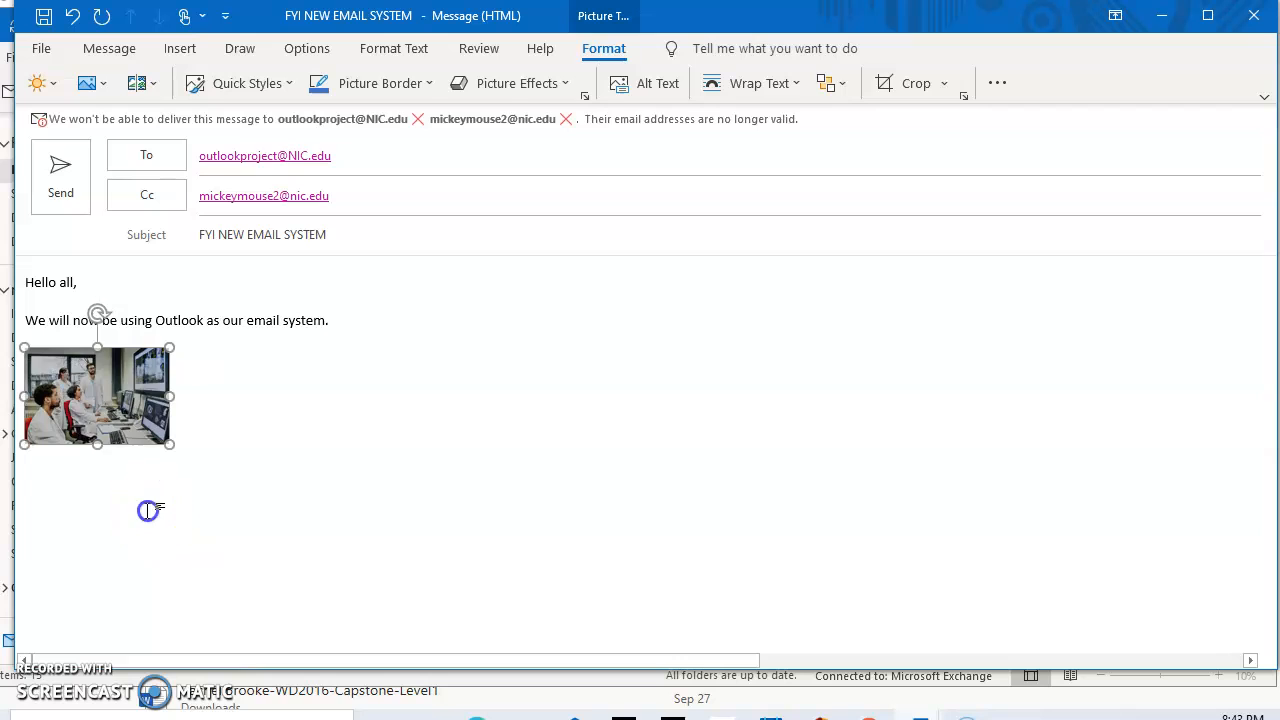
# Add an empty line right after the photo
pyautogui.click(272, 408)
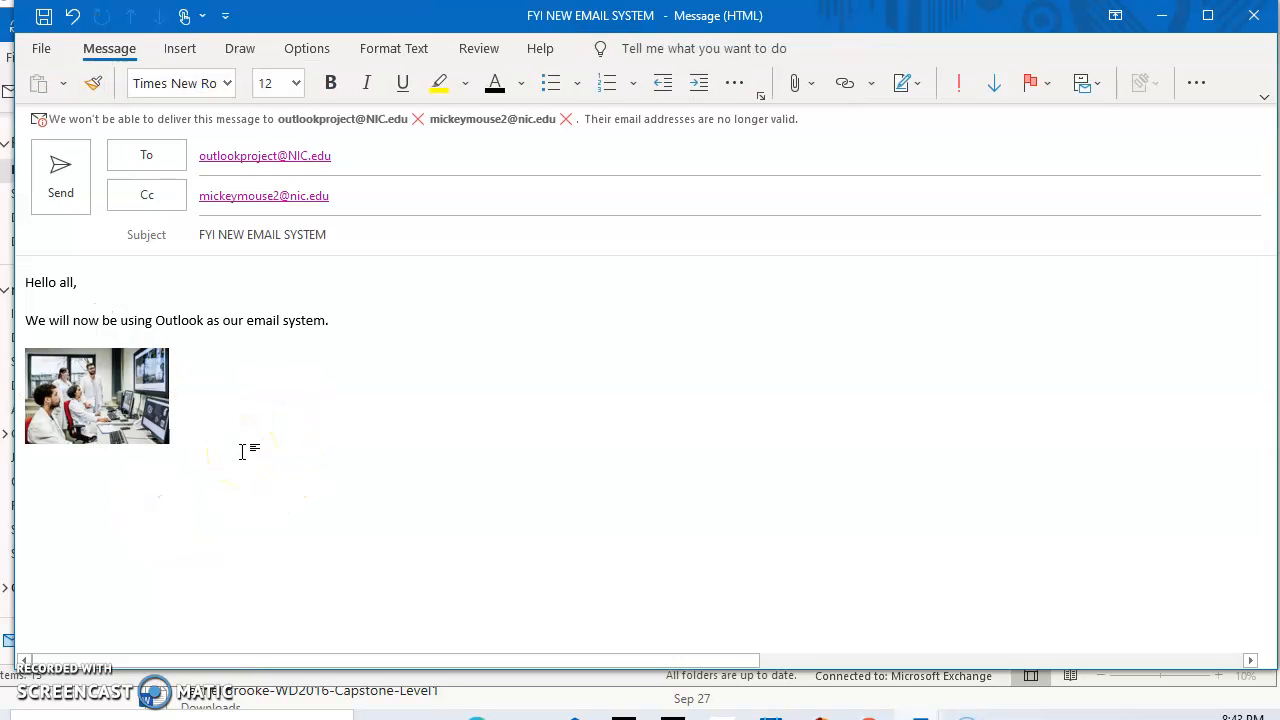
pyautogui.click(188, 483)
pyautogui.click(204, 451)
pyautogui.press('Return')
# Insert the saved Paralegal signature from the Signature menu
pyautogui.click(188, 49)
pyautogui.click(272, 84)
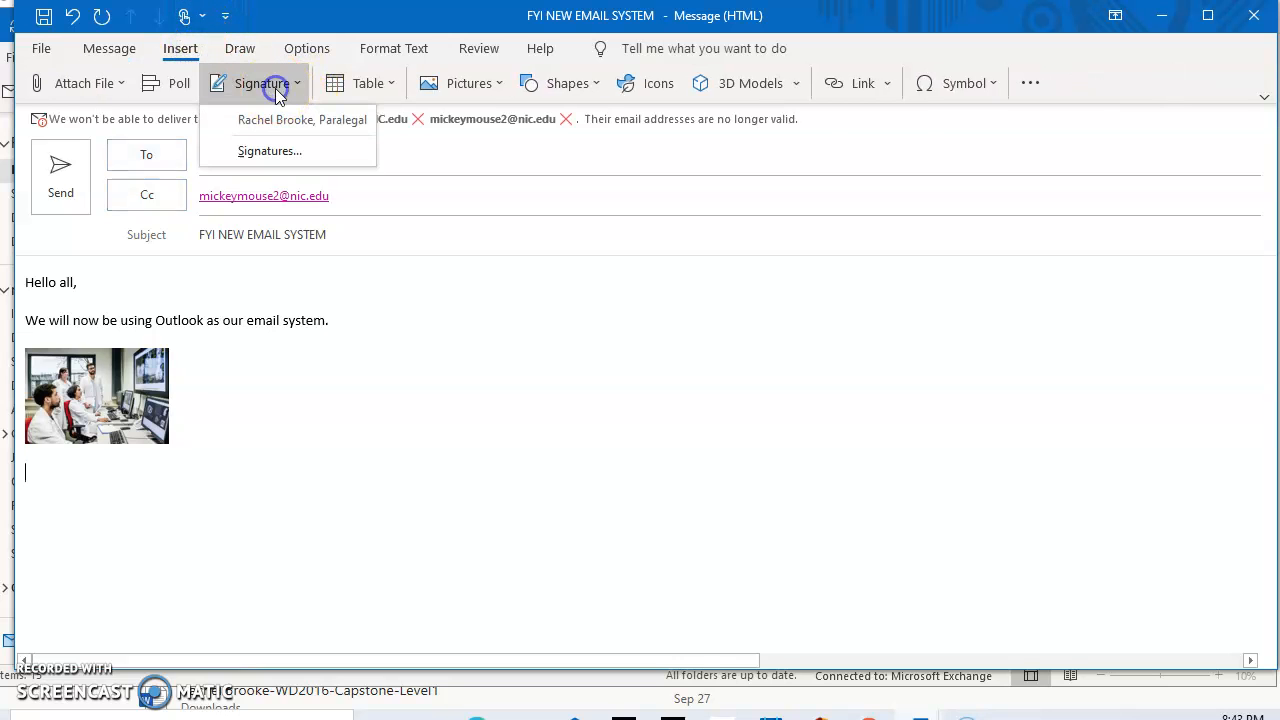
pyautogui.click(285, 119)
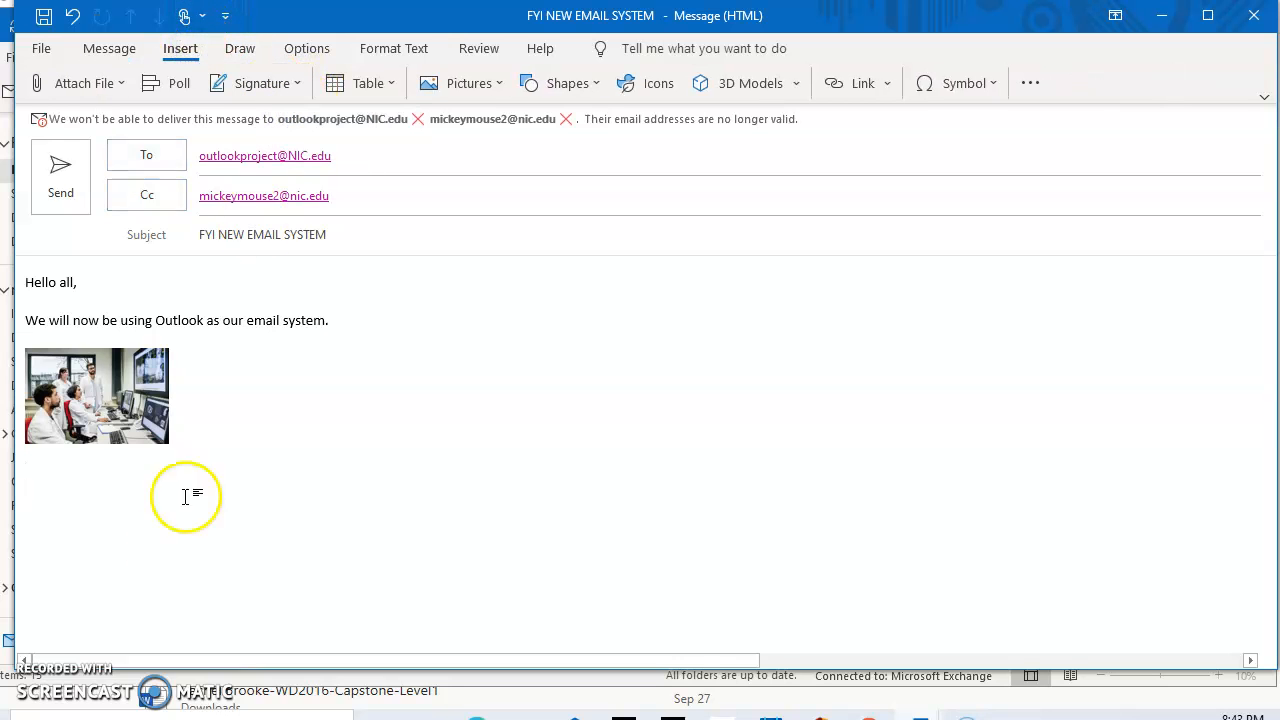
pyautogui.click(64, 492)
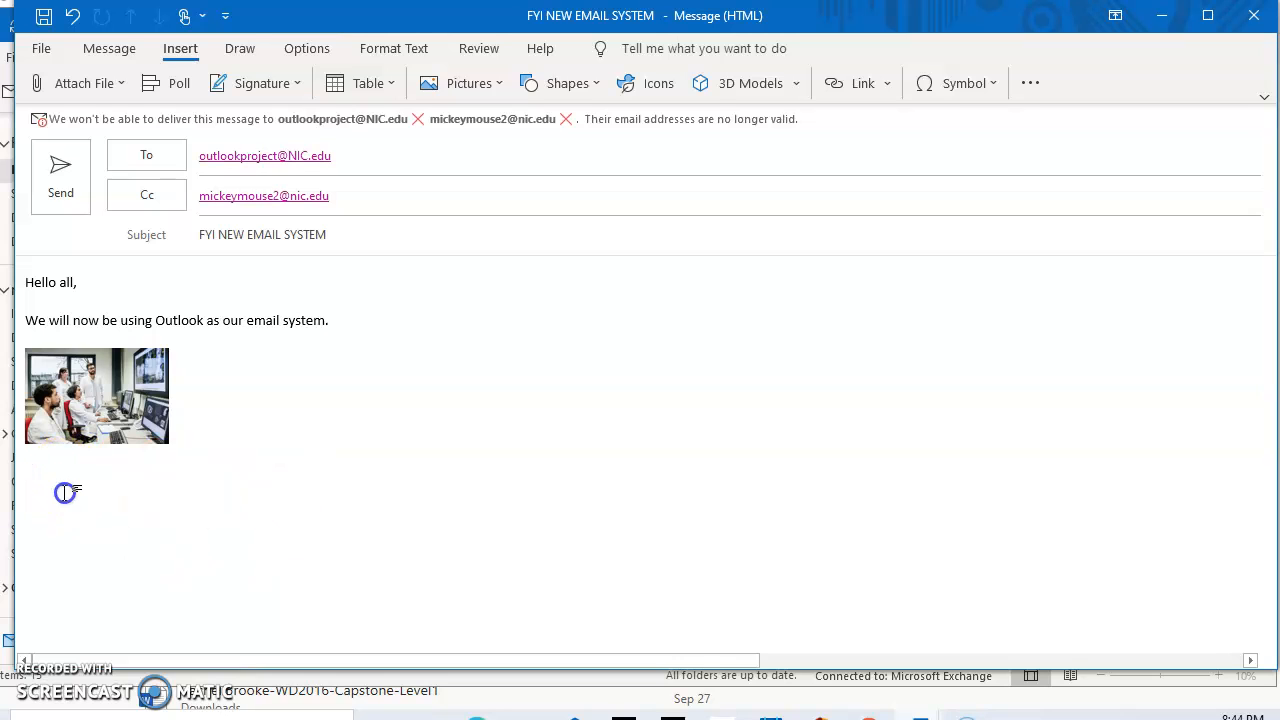
pyautogui.moveTo(24, 474); pyautogui.dragTo(20, 518)
pyautogui.click(21, 519)
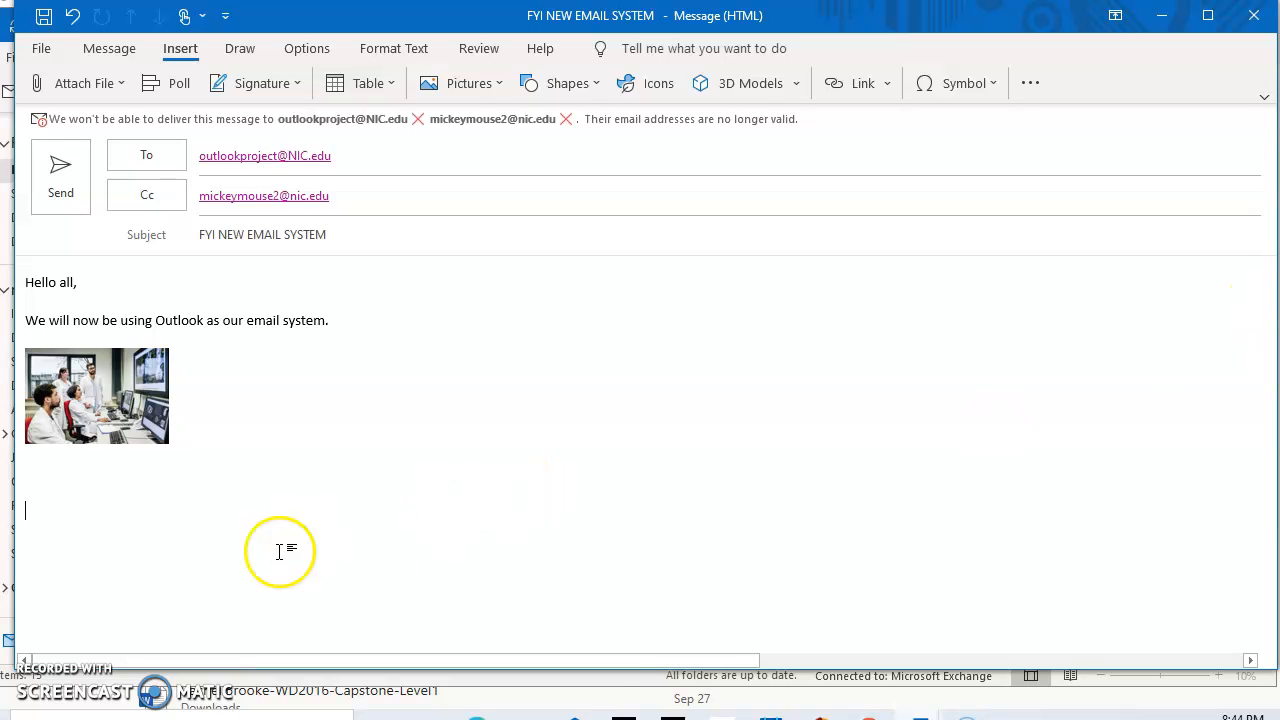
# Re-insert the Paralegal signature below the photo and send the email
pyautogui.click(190, 42)
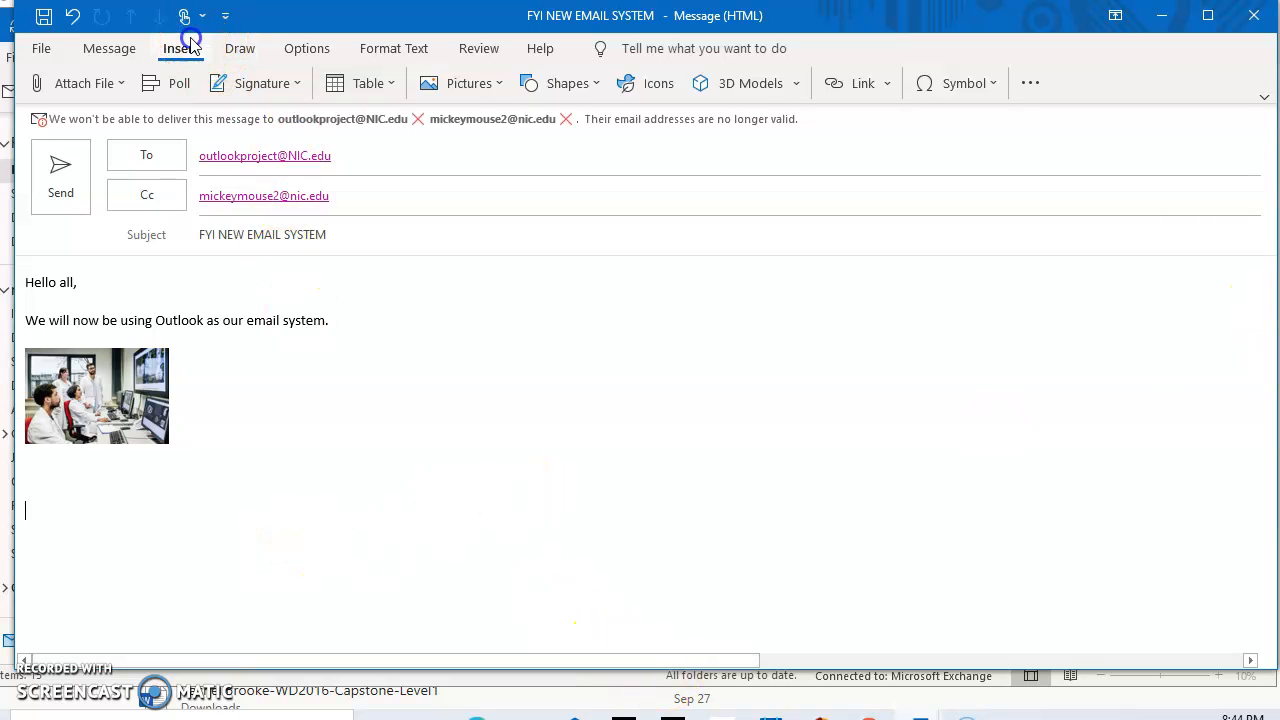
pyautogui.click(188, 49)
pyautogui.click(258, 83)
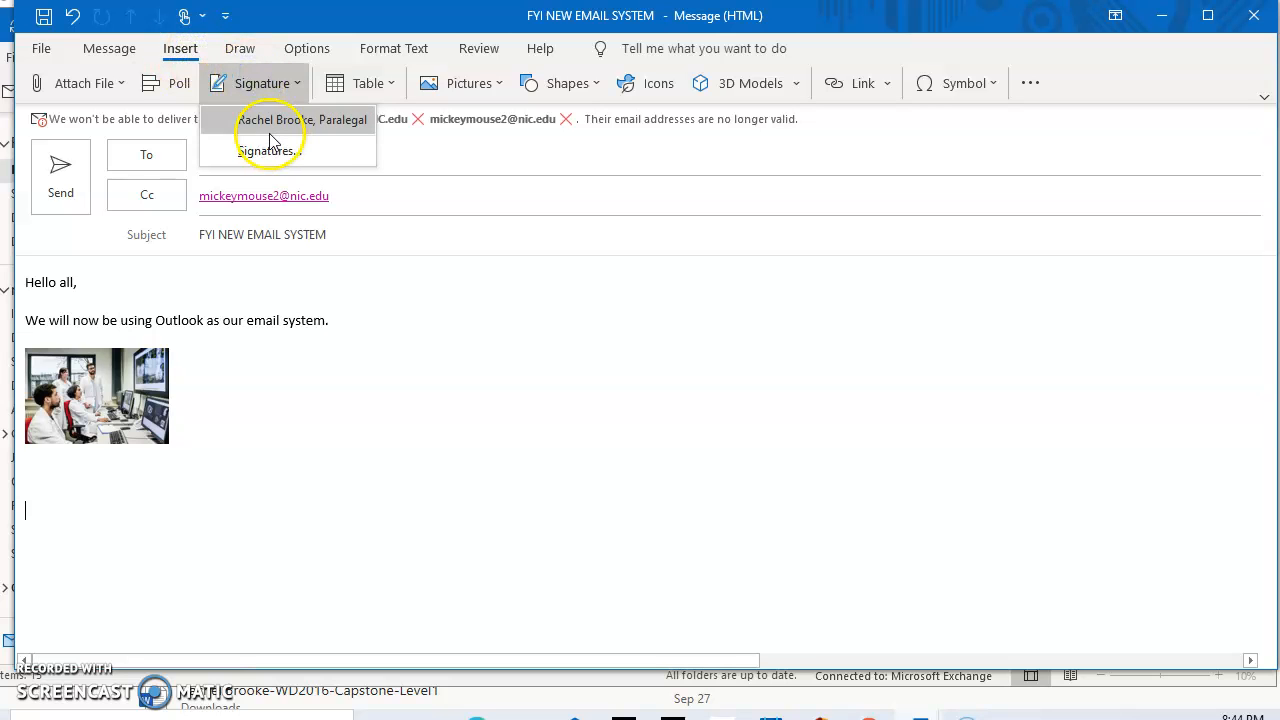
pyautogui.click(270, 124)
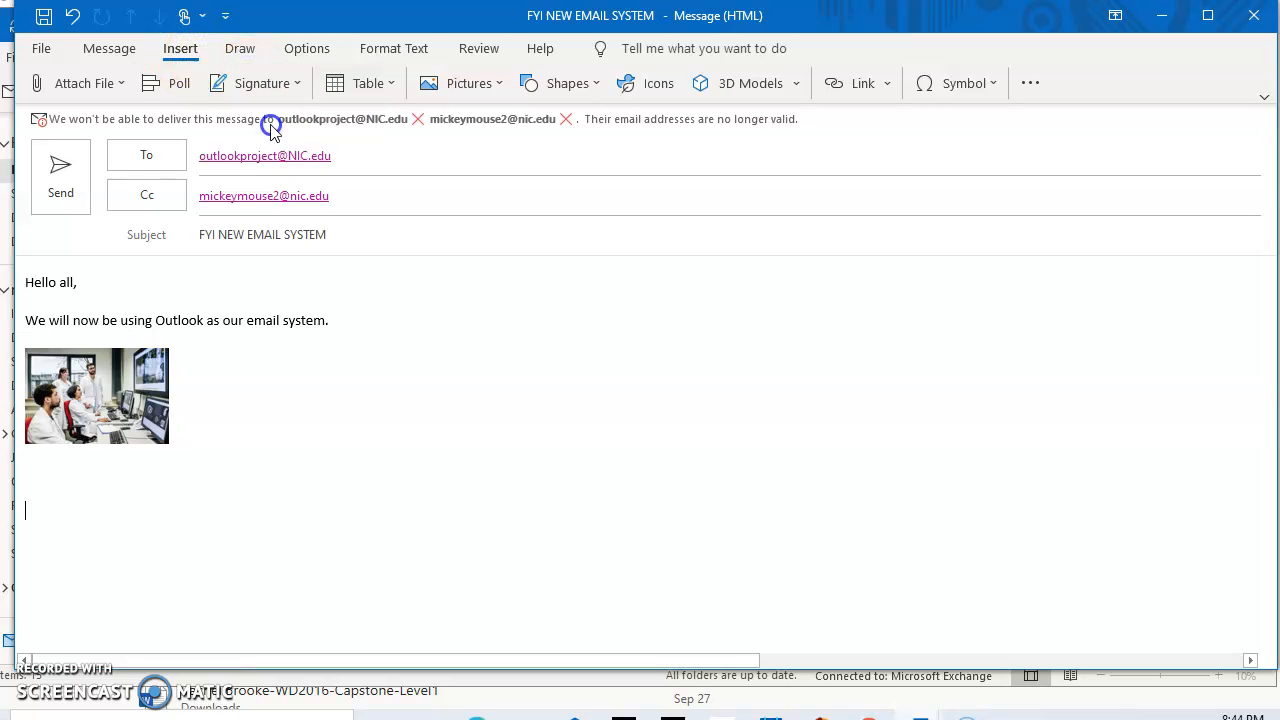
pyautogui.rightClick(84, 500)
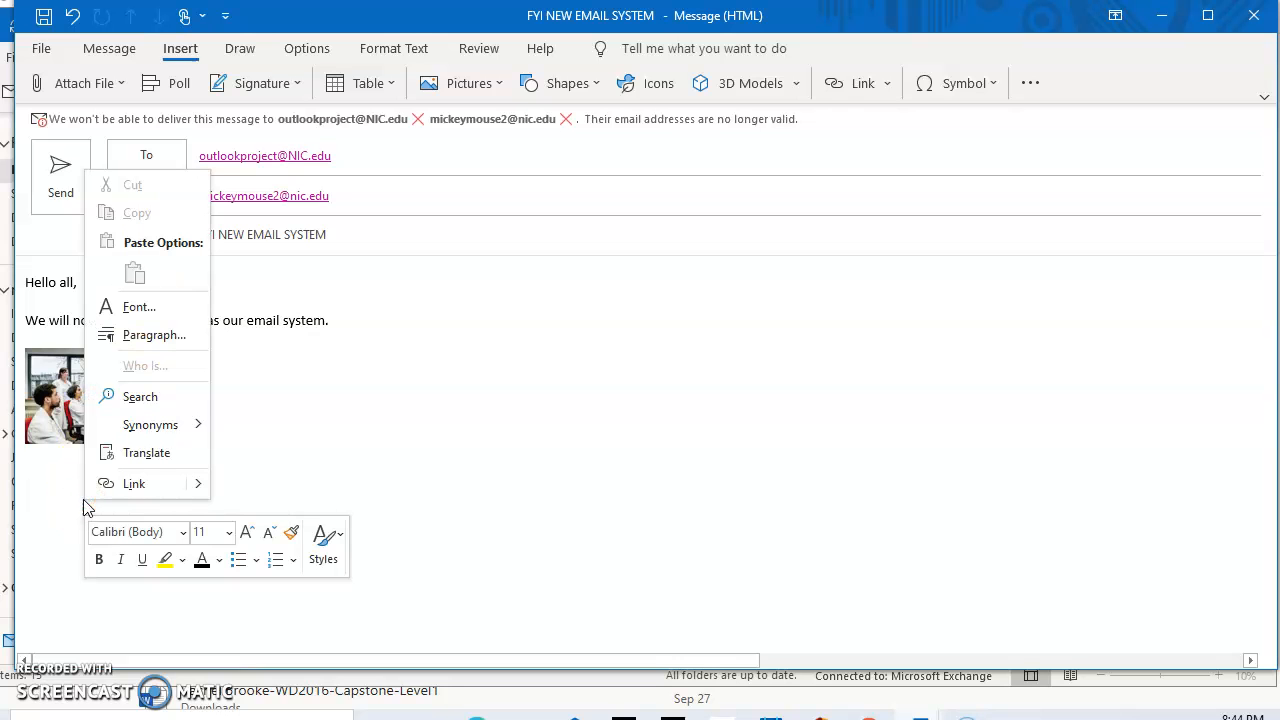
pyautogui.click(333, 430)
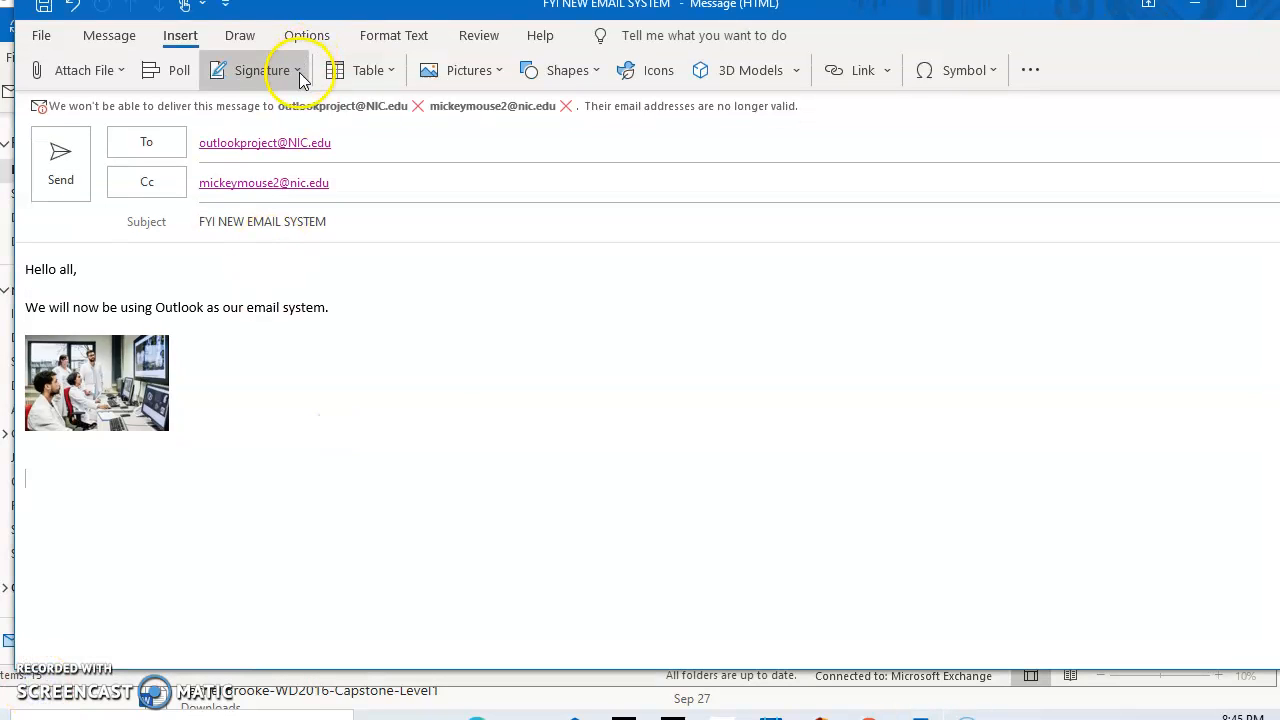
pyautogui.click(298, 71)
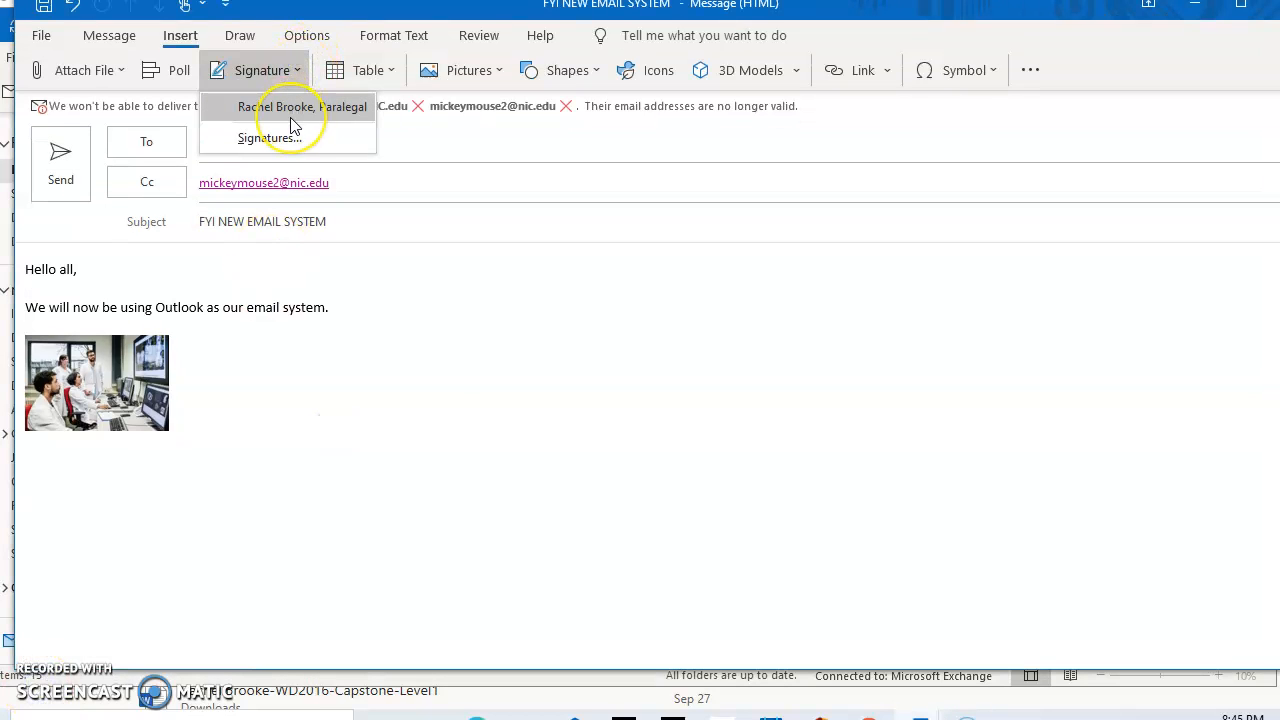
pyautogui.click(291, 107)
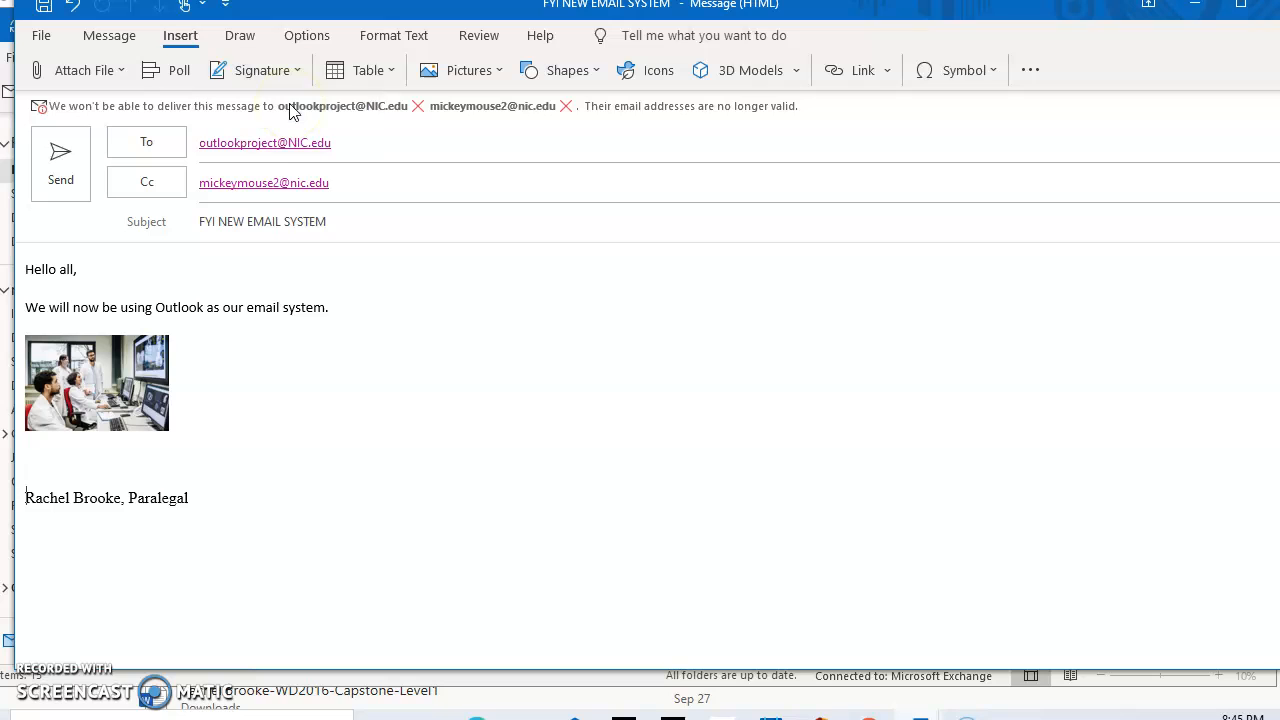
pyautogui.click(58, 158)
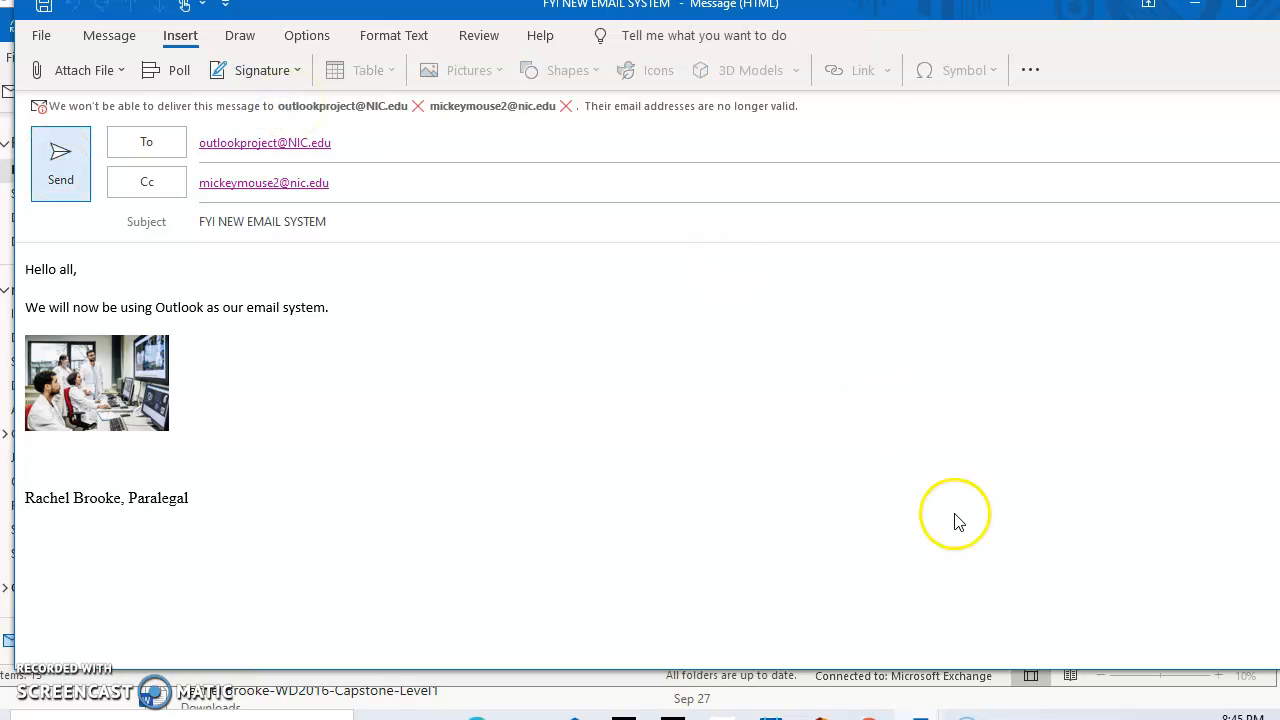